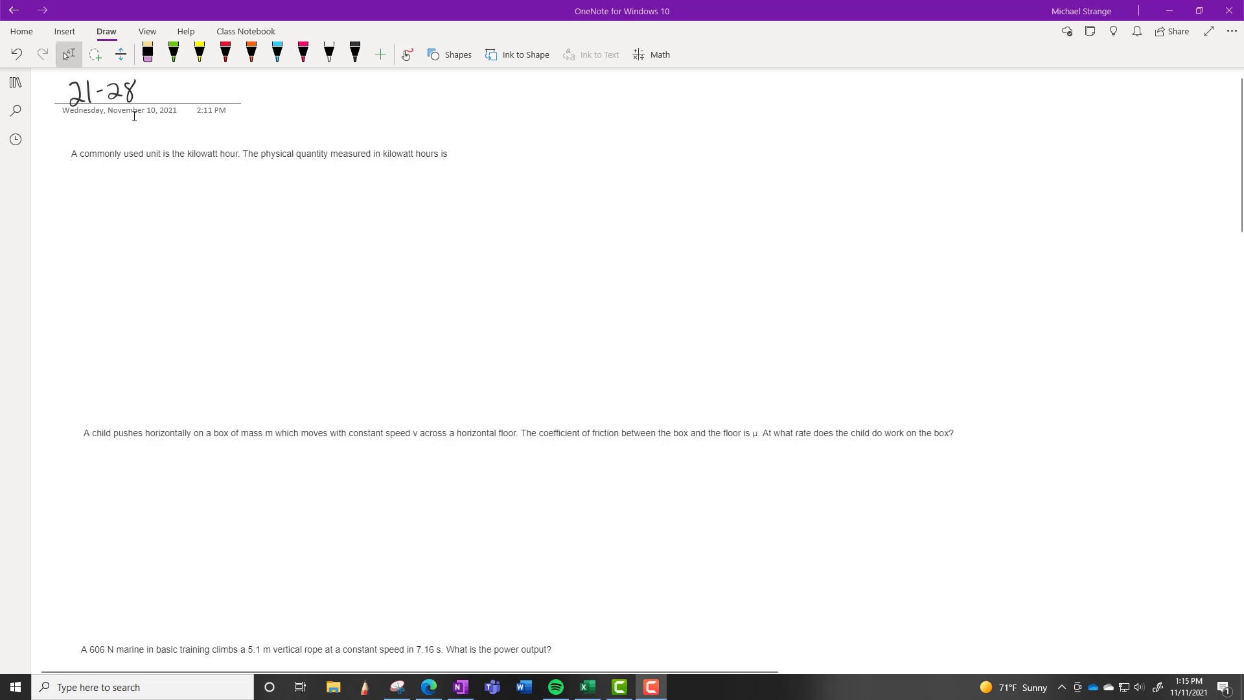
With the black pen, underline 'kilowatt hour' and ink P = W/t with units (W), (J), (s).
{"action": "left_click", "coordinate": [356, 56]}
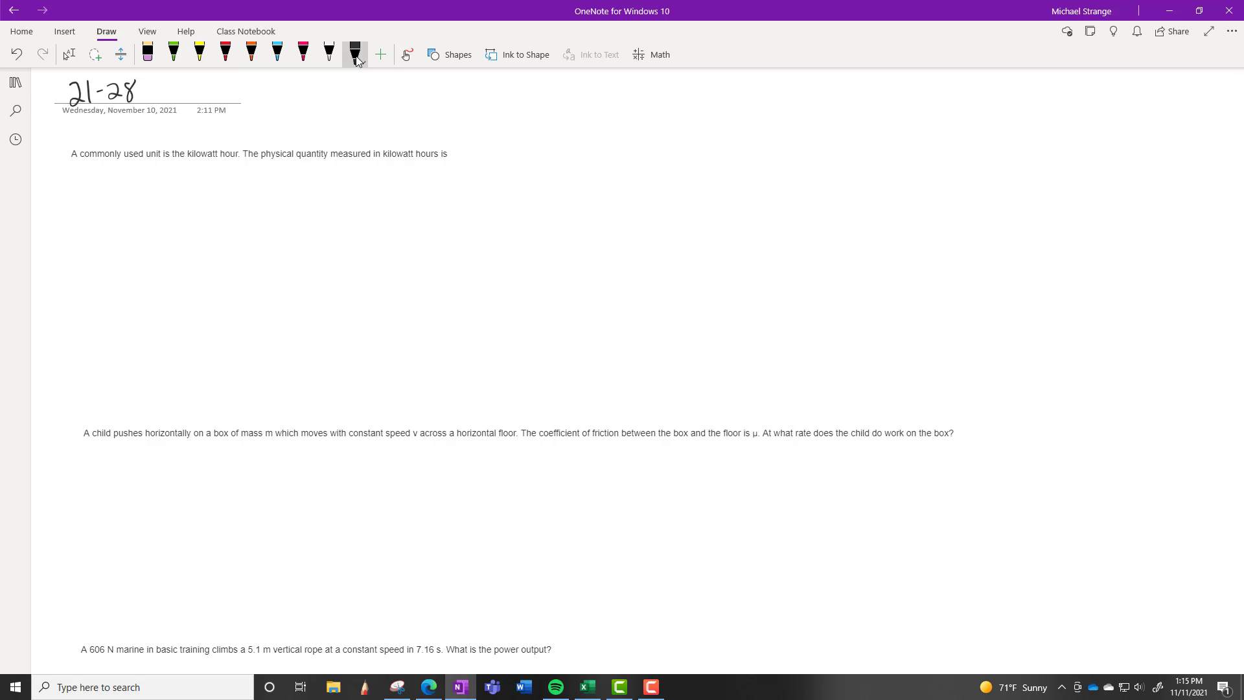
{"action": "left_click_drag", "start_coordinate": [191, 161], "coordinate": [240, 160]}
{"action": "mouse_move", "coordinate": [127, 194]}
{"action": "left_mouse_down"}
{"action": "mouse_move", "coordinate": [193, 169]}
{"action": "mouse_move", "coordinate": [211, 183]}
{"action": "mouse_move", "coordinate": [188, 205]}
{"action": "mouse_move", "coordinate": [190, 195]}
{"action": "left_mouse_up"}
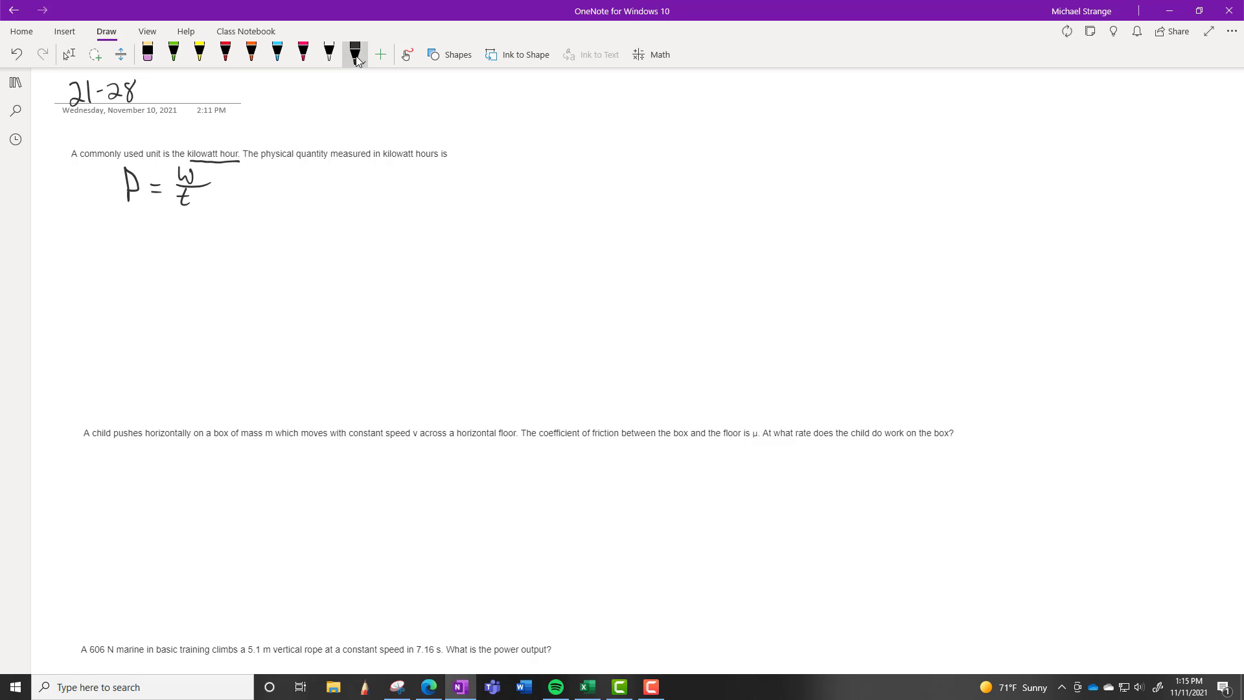
{"action": "mouse_move", "coordinate": [88, 182]}
{"action": "left_mouse_down"}
{"action": "mouse_move", "coordinate": [106, 195]}
{"action": "mouse_move", "coordinate": [83, 209]}
{"action": "left_mouse_up"}
{"action": "left_click_drag", "start_coordinate": [217, 165], "coordinate": [213, 181]}
{"action": "mouse_move", "coordinate": [214, 168]}
{"action": "left_mouse_down"}
{"action": "mouse_move", "coordinate": [226, 167]}
{"action": "mouse_move", "coordinate": [214, 206]}
{"action": "mouse_move", "coordinate": [226, 211]}
{"action": "left_mouse_up"}
Handwrite P·t = W and the units line (W·s) = (J) beneath the power formula.
{"action": "mouse_move", "coordinate": [119, 248]}
{"action": "left_mouse_down"}
{"action": "mouse_move", "coordinate": [120, 228]}
{"action": "mouse_move", "coordinate": [122, 241]}
{"action": "mouse_move", "coordinate": [154, 244]}
{"action": "left_mouse_up"}
{"action": "left_click", "coordinate": [136, 242]}
{"action": "left_click_drag", "start_coordinate": [148, 234], "coordinate": [214, 230]}
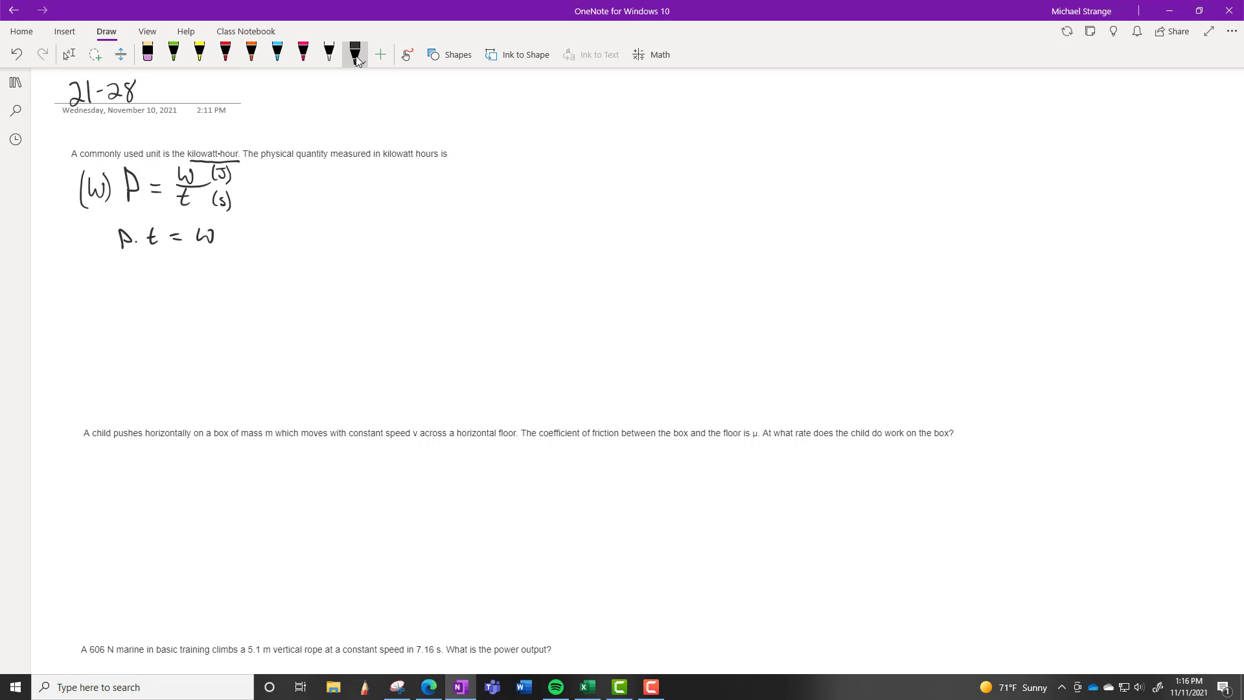
{"action": "mouse_move", "coordinate": [113, 258]}
{"action": "left_mouse_down"}
{"action": "mouse_move", "coordinate": [159, 280]}
{"action": "mouse_move", "coordinate": [104, 277]}
{"action": "left_mouse_up"}
{"action": "left_click", "coordinate": [137, 272]}
{"action": "left_click_drag", "start_coordinate": [177, 262], "coordinate": [187, 261]}
{"action": "mouse_move", "coordinate": [178, 267]}
{"action": "left_mouse_down"}
{"action": "mouse_move", "coordinate": [220, 254]}
{"action": "mouse_move", "coordinate": [203, 270]}
{"action": "mouse_move", "coordinate": [224, 276]}
{"action": "left_mouse_up"}
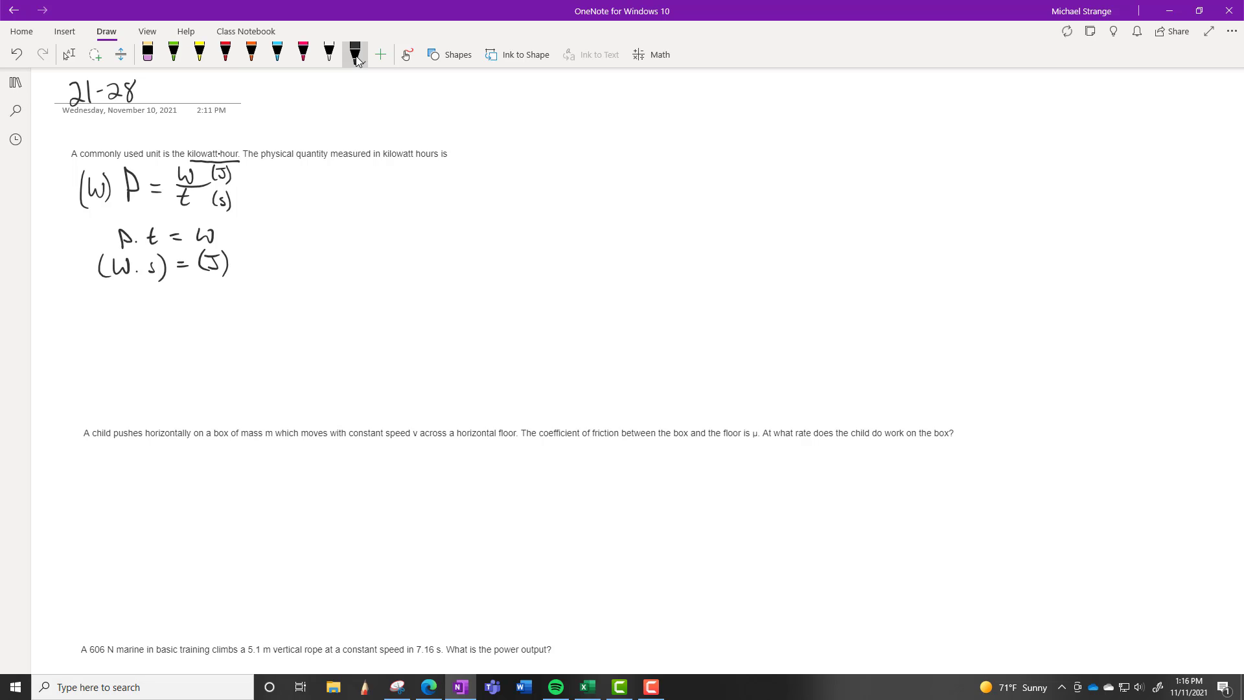
{"action": "left_click", "coordinate": [68, 54]}
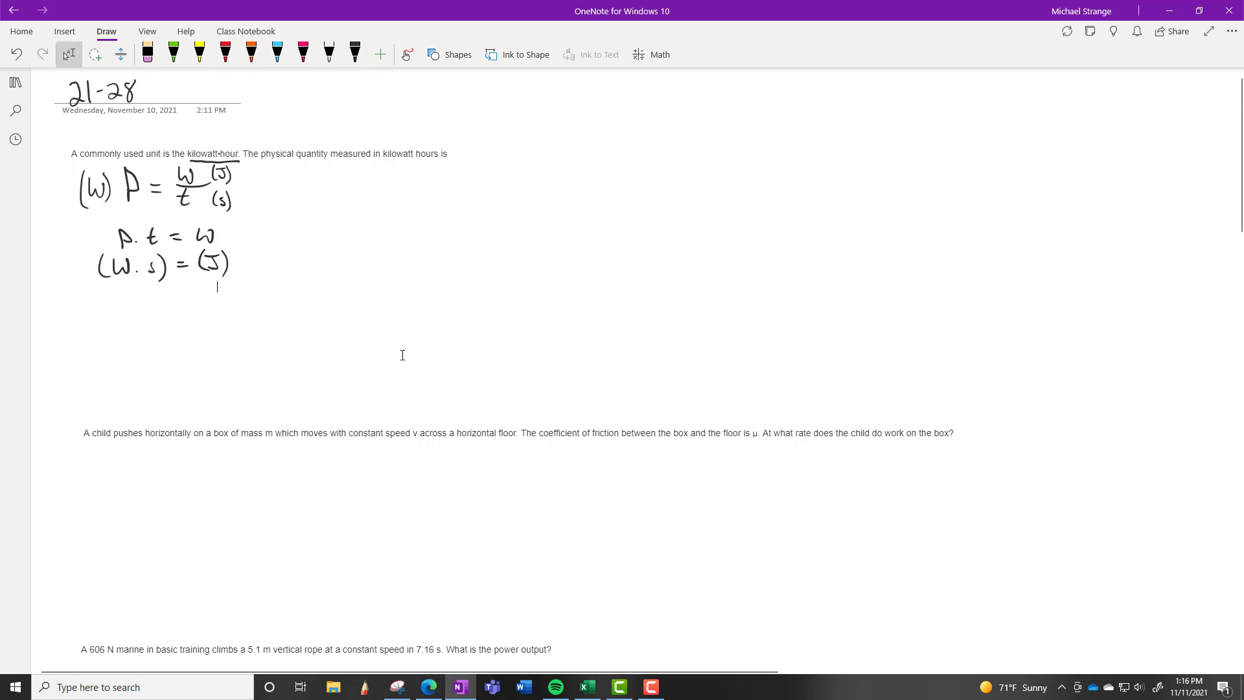
Sketch the box on the floor with a leftward friction arrow fk, noting v is constant, and underline μ.
{"action": "scroll", "coordinate": [402, 355], "scroll_direction": "down", "scroll_amount": 3}
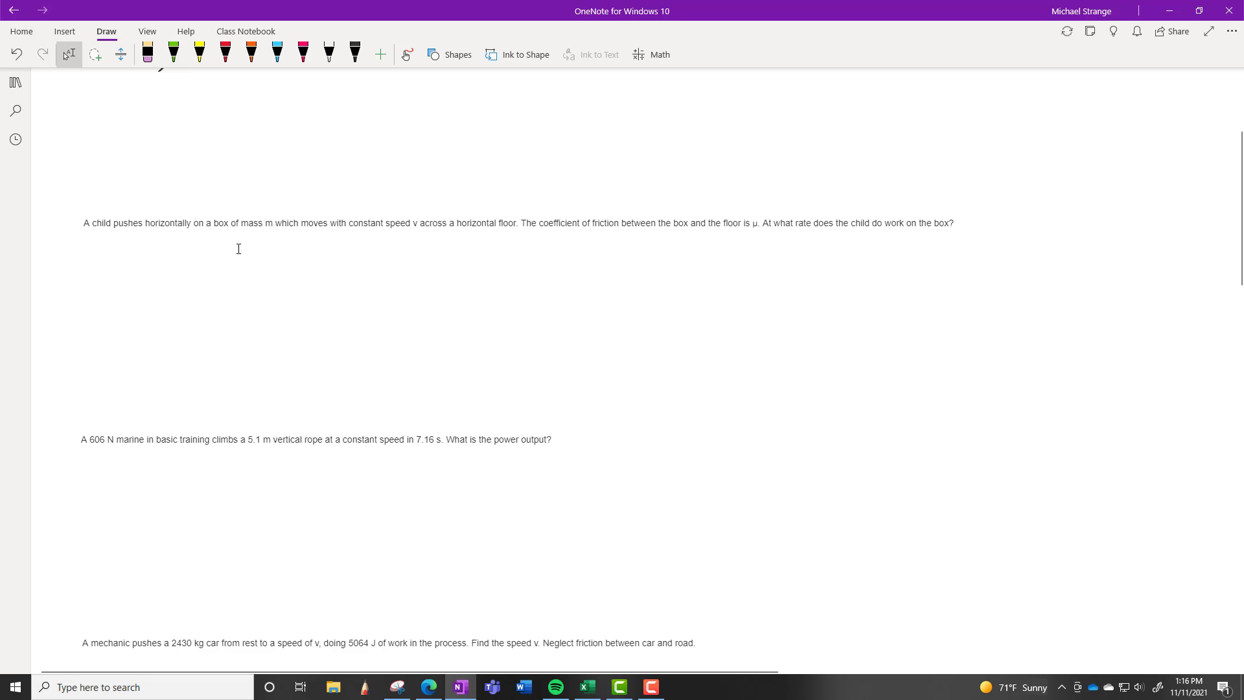
{"action": "mouse_move", "coordinate": [132, 256]}
{"action": "left_mouse_down"}
{"action": "mouse_move", "coordinate": [132, 281]}
{"action": "mouse_move", "coordinate": [161, 285]}
{"action": "mouse_move", "coordinate": [170, 262]}
{"action": "mouse_move", "coordinate": [131, 256]}
{"action": "mouse_move", "coordinate": [200, 277]}
{"action": "mouse_move", "coordinate": [187, 259]}
{"action": "left_mouse_up"}
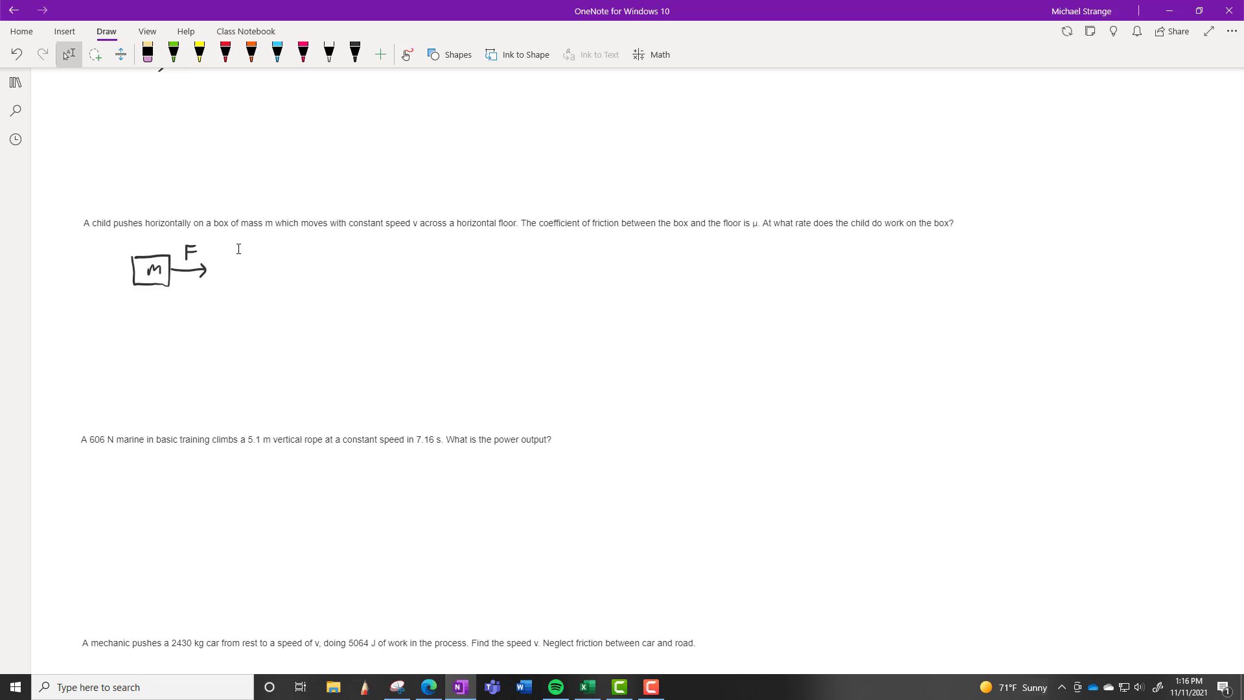
{"action": "left_click_drag", "start_coordinate": [112, 286], "coordinate": [310, 284]}
{"action": "left_click_drag", "start_coordinate": [234, 230], "coordinate": [287, 238]}
{"action": "left_click_drag", "start_coordinate": [290, 239], "coordinate": [301, 237]}
{"action": "left_click_drag", "start_coordinate": [303, 235], "coordinate": [329, 229]}
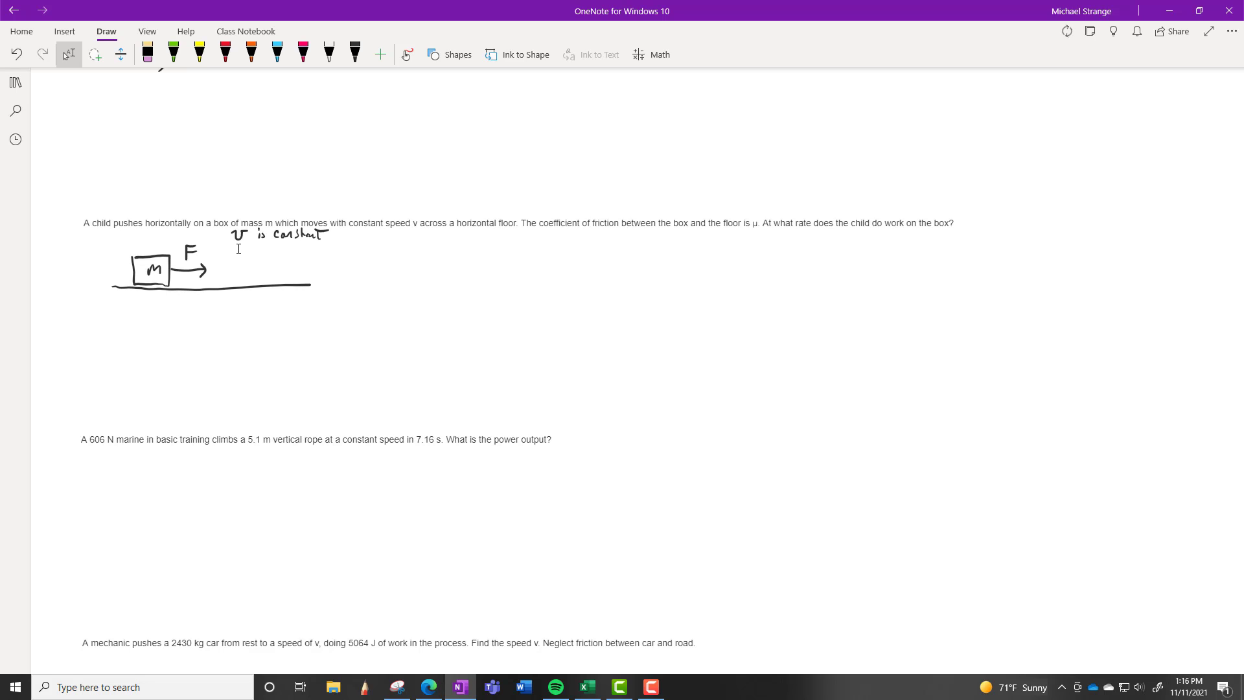
{"action": "left_click_drag", "start_coordinate": [747, 230], "coordinate": [761, 231]}
{"action": "left_click_drag", "start_coordinate": [132, 271], "coordinate": [88, 262]}
{"action": "left_click_drag", "start_coordinate": [86, 252], "coordinate": [95, 252]}
Underline 'rate' and ink P = W/t = F·v, with an arrow from rate to P.
{"action": "left_click_drag", "start_coordinate": [793, 229], "coordinate": [810, 228]}
{"action": "mouse_move", "coordinate": [729, 247]}
{"action": "left_mouse_down"}
{"action": "mouse_move", "coordinate": [746, 245]}
{"action": "mouse_move", "coordinate": [742, 271]}
{"action": "left_mouse_up"}
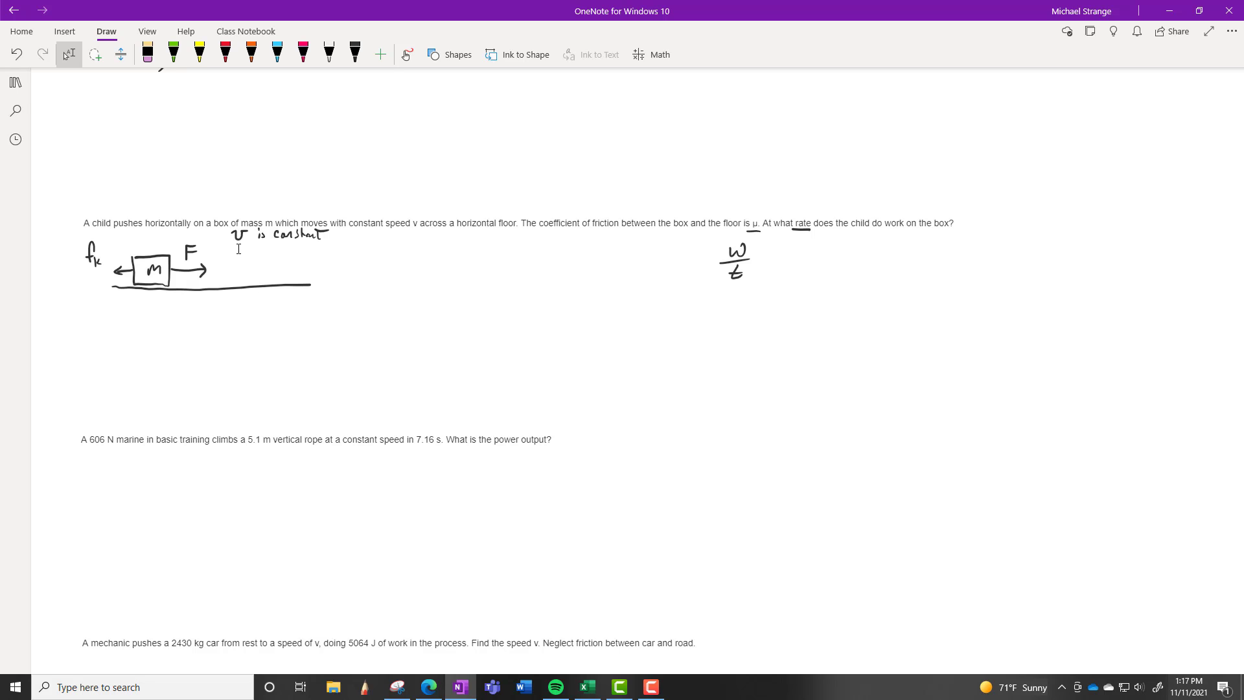
{"action": "left_click_drag", "start_coordinate": [669, 254], "coordinate": [671, 272]}
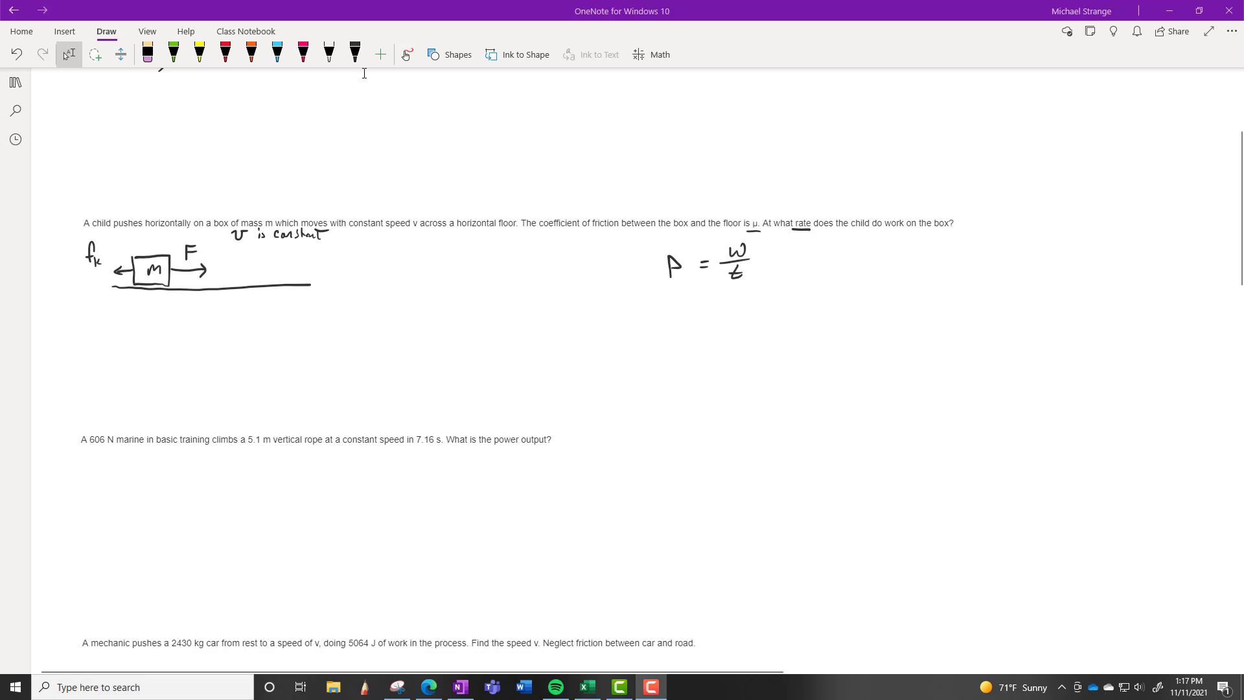
{"action": "left_click", "coordinate": [355, 54]}
{"action": "left_click_drag", "start_coordinate": [691, 233], "coordinate": [688, 246]}
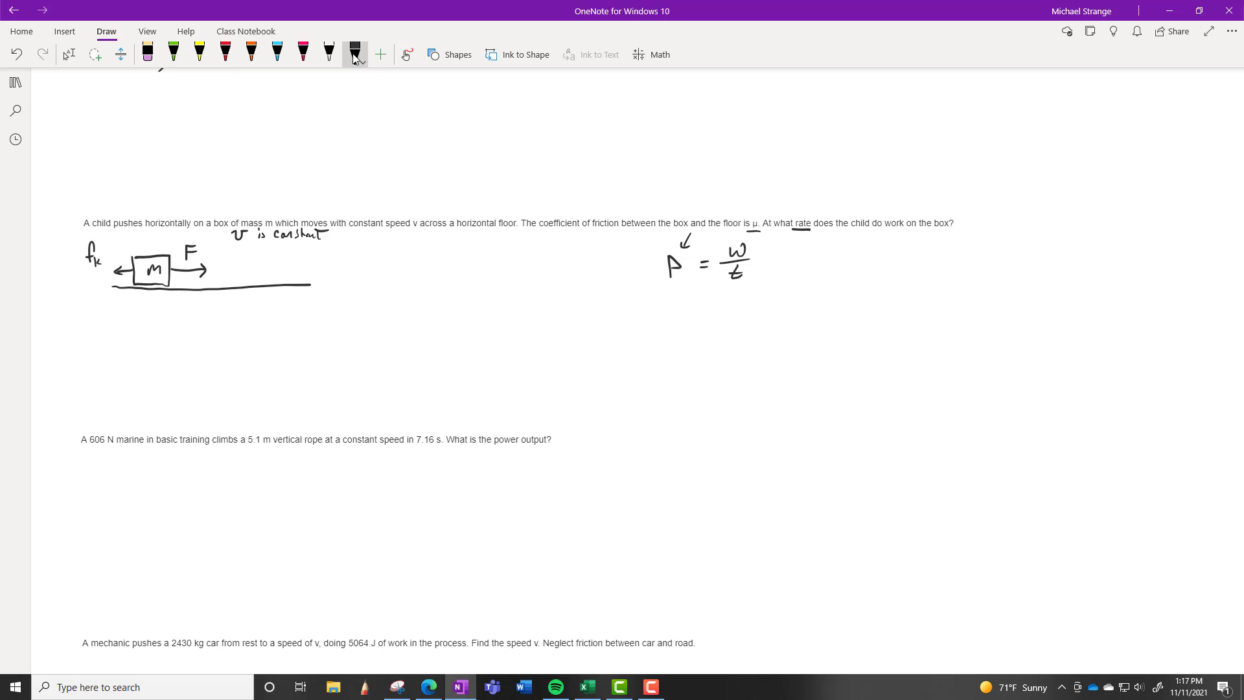
{"action": "left_click_drag", "start_coordinate": [232, 244], "coordinate": [247, 246]}
{"action": "left_click_drag", "start_coordinate": [761, 263], "coordinate": [768, 263]}
{"action": "mouse_move", "coordinate": [790, 260]}
{"action": "left_mouse_down"}
{"action": "mouse_move", "coordinate": [789, 273]}
{"action": "mouse_move", "coordinate": [802, 249]}
{"action": "left_mouse_up"}
{"action": "left_click_drag", "start_coordinate": [791, 261], "coordinate": [834, 261]}
Extend the friction arrow, write F = fk below the floor, and derive P = μ·N·v.
{"action": "mouse_move", "coordinate": [114, 272]}
{"action": "left_mouse_down"}
{"action": "mouse_move", "coordinate": [95, 272]}
{"action": "mouse_move", "coordinate": [129, 318]}
{"action": "mouse_move", "coordinate": [142, 298]}
{"action": "left_mouse_up"}
{"action": "left_click_drag", "start_coordinate": [128, 308], "coordinate": [166, 317]}
{"action": "mouse_move", "coordinate": [162, 305]}
{"action": "left_mouse_down"}
{"action": "mouse_move", "coordinate": [173, 324]}
{"action": "mouse_move", "coordinate": [158, 359]}
{"action": "mouse_move", "coordinate": [195, 331]}
{"action": "left_mouse_up"}
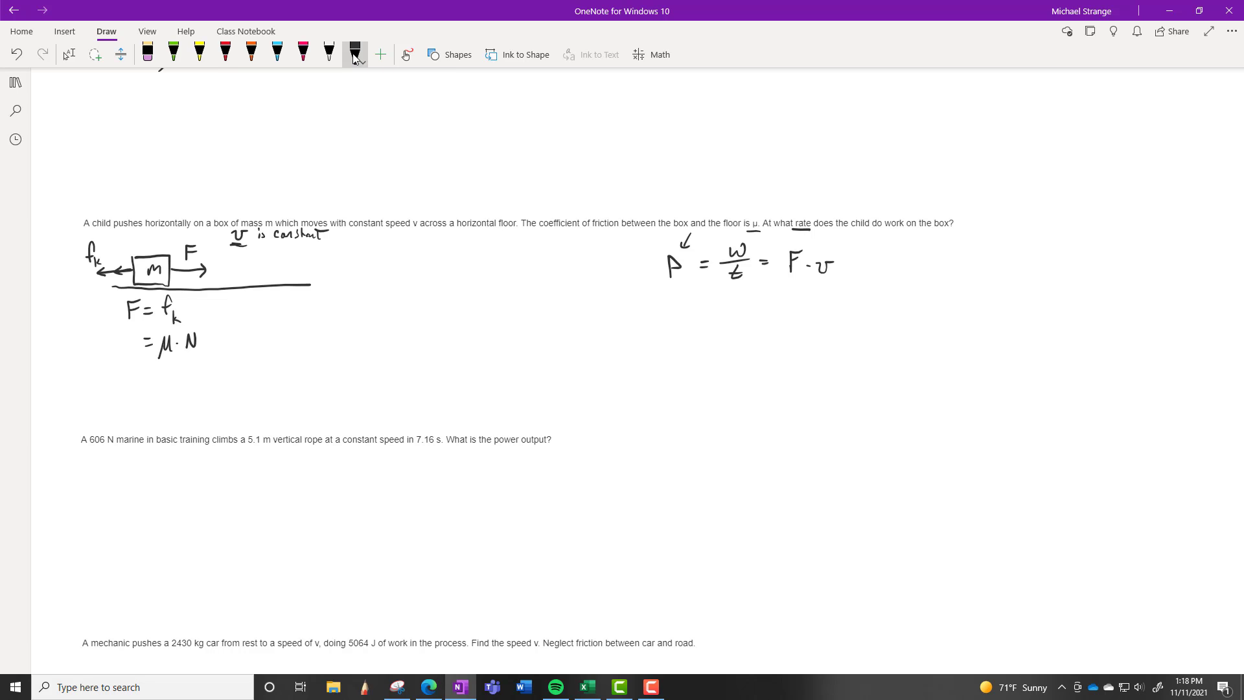
{"action": "left_click_drag", "start_coordinate": [669, 296], "coordinate": [670, 310]}
{"action": "mouse_move", "coordinate": [689, 305]}
{"action": "left_mouse_down"}
{"action": "mouse_move", "coordinate": [713, 323]}
{"action": "mouse_move", "coordinate": [746, 294]}
{"action": "mouse_move", "coordinate": [788, 302]}
{"action": "left_mouse_up"}
{"action": "left_click", "coordinate": [736, 308]}
{"action": "left_click", "coordinate": [69, 53]}
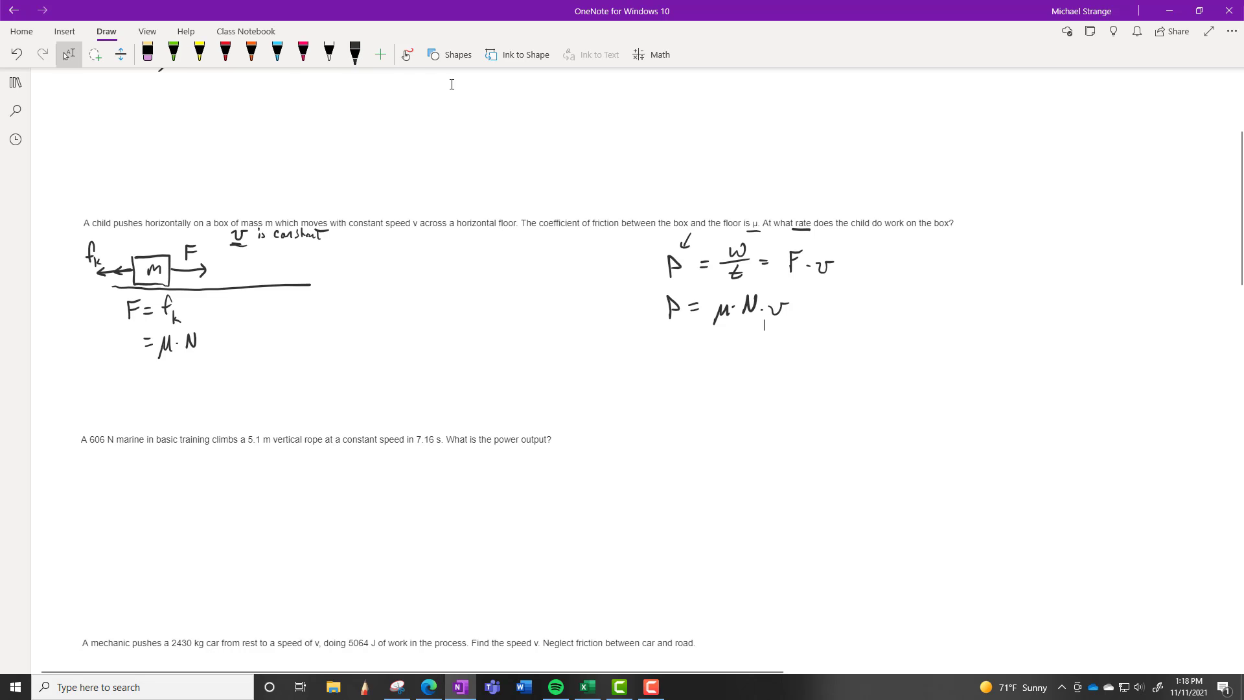
Draw the marine with a downward Fg weight arrow and a 5.1 m height bracket.
{"action": "scroll", "coordinate": [717, 469], "scroll_direction": "down", "scroll_amount": 3}
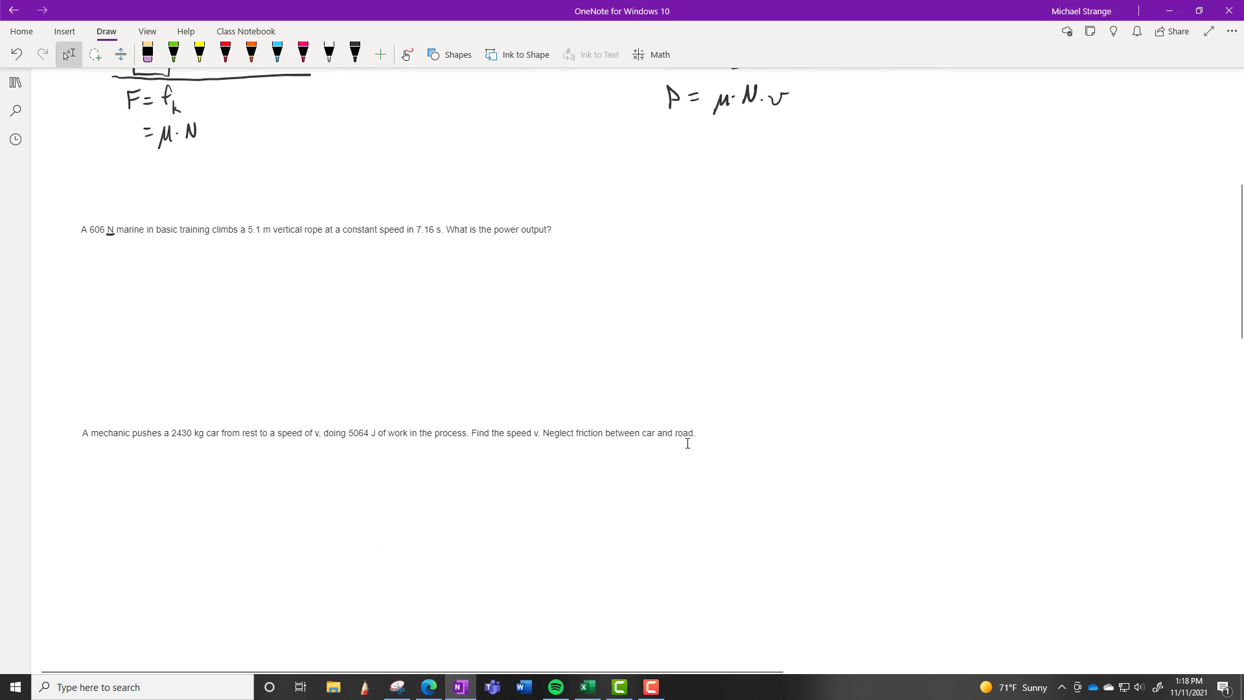
{"action": "mouse_move", "coordinate": [137, 285]}
{"action": "left_mouse_down"}
{"action": "mouse_move", "coordinate": [130, 295]}
{"action": "mouse_move", "coordinate": [157, 288]}
{"action": "mouse_move", "coordinate": [142, 279]}
{"action": "mouse_move", "coordinate": [141, 334]}
{"action": "left_mouse_up"}
{"action": "mouse_move", "coordinate": [134, 327]}
{"action": "left_mouse_down"}
{"action": "mouse_move", "coordinate": [148, 326]}
{"action": "mouse_move", "coordinate": [153, 347]}
{"action": "left_mouse_up"}
{"action": "mouse_move", "coordinate": [151, 333]}
{"action": "left_mouse_down"}
{"action": "mouse_move", "coordinate": [162, 327]}
{"action": "mouse_move", "coordinate": [159, 356]}
{"action": "mouse_move", "coordinate": [188, 336]}
{"action": "mouse_move", "coordinate": [212, 346]}
{"action": "mouse_move", "coordinate": [213, 330]}
{"action": "left_mouse_up"}
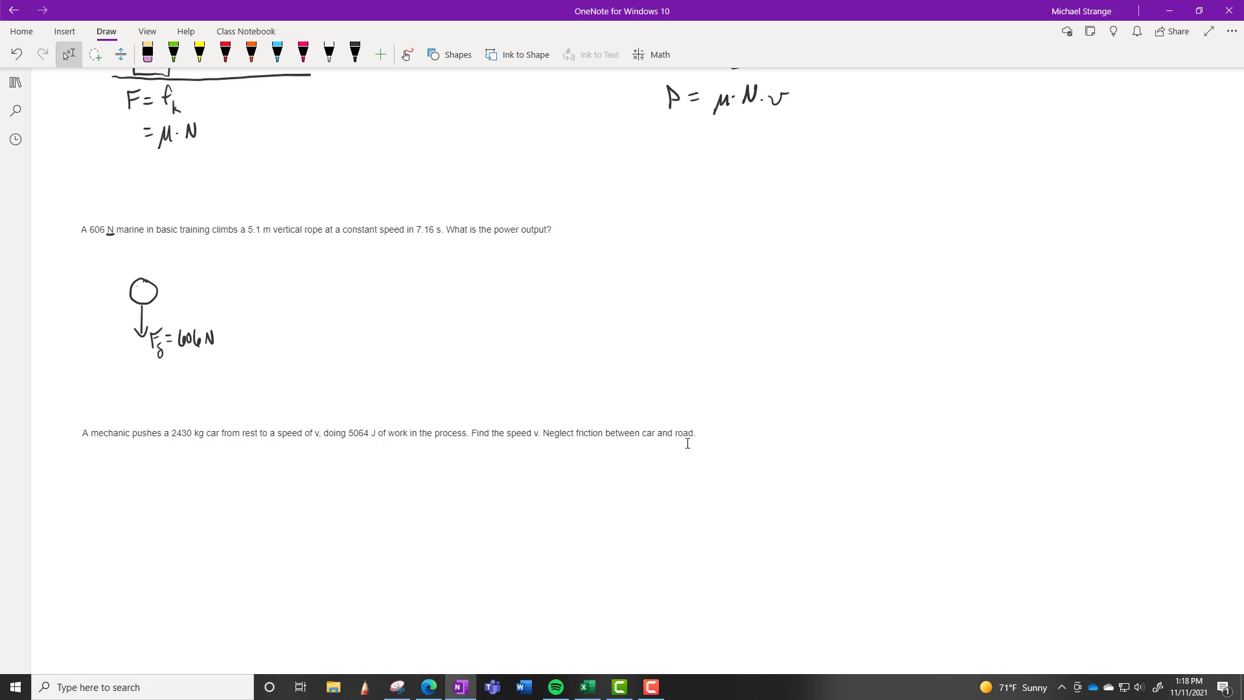
{"action": "mouse_move", "coordinate": [128, 292]}
{"action": "left_mouse_down"}
{"action": "mouse_move", "coordinate": [129, 246]}
{"action": "mouse_move", "coordinate": [85, 274]}
{"action": "left_mouse_up"}
{"action": "left_click_drag", "start_coordinate": [88, 264], "coordinate": [116, 274]}
Write v = constant and t = 7.16 s beside the marine sketch.
{"action": "left_click_drag", "start_coordinate": [192, 264], "coordinate": [229, 271]}
{"action": "left_click_drag", "start_coordinate": [233, 264], "coordinate": [247, 273]}
{"action": "left_click_drag", "start_coordinate": [243, 262], "coordinate": [273, 272]}
{"action": "left_click_drag", "start_coordinate": [270, 261], "coordinate": [274, 261]}
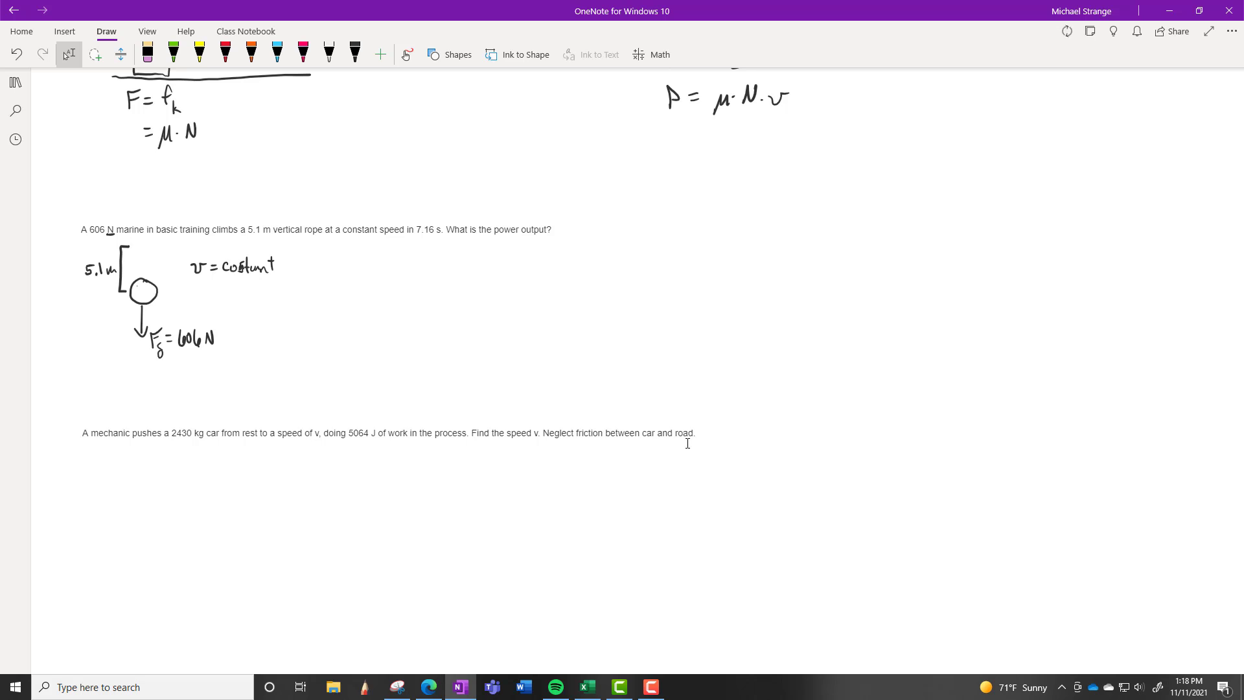
{"action": "left_click_drag", "start_coordinate": [201, 277], "coordinate": [203, 296]}
{"action": "mouse_move", "coordinate": [192, 287]}
{"action": "left_mouse_down"}
{"action": "mouse_move", "coordinate": [229, 292]}
{"action": "mouse_move", "coordinate": [234, 278]}
{"action": "mouse_move", "coordinate": [239, 292]}
{"action": "left_mouse_up"}
{"action": "left_click_drag", "start_coordinate": [243, 277], "coordinate": [243, 292]}
{"action": "left_click_drag", "start_coordinate": [254, 278], "coordinate": [251, 285]}
{"action": "left_click_drag", "start_coordinate": [270, 282], "coordinate": [265, 291]}
Underline 'power' and write P = W/t = ΔE/t = F·v to the right.
{"action": "left_click_drag", "start_coordinate": [494, 238], "coordinate": [520, 238]}
{"action": "left_click_drag", "start_coordinate": [376, 261], "coordinate": [379, 275]}
{"action": "mouse_move", "coordinate": [399, 267]}
{"action": "left_mouse_down"}
{"action": "mouse_move", "coordinate": [439, 251]}
{"action": "mouse_move", "coordinate": [433, 284]}
{"action": "left_mouse_up"}
{"action": "mouse_move", "coordinate": [425, 278]}
{"action": "left_mouse_down"}
{"action": "mouse_move", "coordinate": [503, 249]}
{"action": "mouse_move", "coordinate": [490, 283]}
{"action": "mouse_move", "coordinate": [500, 275]}
{"action": "left_mouse_up"}
{"action": "left_click_drag", "start_coordinate": [511, 267], "coordinate": [539, 259]}
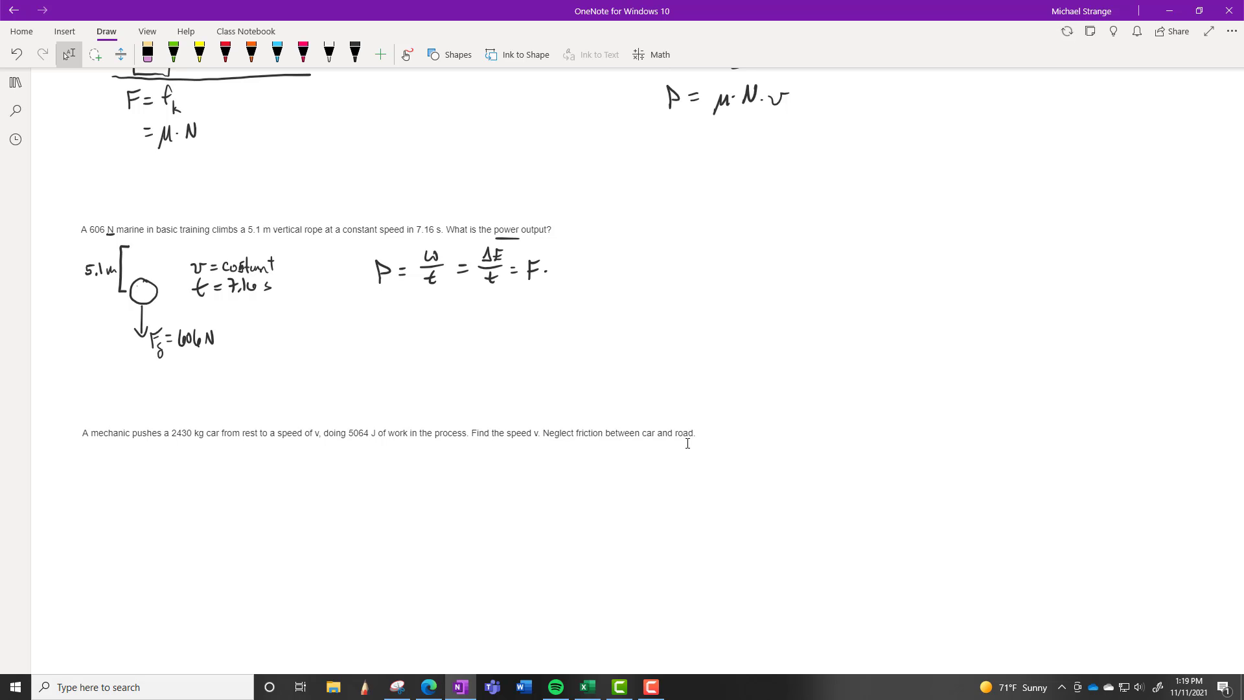
{"action": "left_click_drag", "start_coordinate": [555, 268], "coordinate": [570, 266]}
Add the rope and marine at its top, write P = Ug/t, and underline 606 N.
{"action": "left_click_drag", "start_coordinate": [143, 255], "coordinate": [143, 278]}
{"action": "mouse_move", "coordinate": [142, 235]}
{"action": "left_mouse_down"}
{"action": "mouse_move", "coordinate": [150, 251]}
{"action": "mouse_move", "coordinate": [146, 236]}
{"action": "left_mouse_up"}
{"action": "left_click_drag", "start_coordinate": [425, 298], "coordinate": [425, 322]}
{"action": "mouse_move", "coordinate": [426, 300]}
{"action": "left_mouse_down"}
{"action": "mouse_move", "coordinate": [427, 314]}
{"action": "mouse_move", "coordinate": [450, 311]}
{"action": "left_mouse_up"}
{"action": "mouse_move", "coordinate": [444, 318]}
{"action": "left_mouse_down"}
{"action": "mouse_move", "coordinate": [483, 292]}
{"action": "mouse_move", "coordinate": [486, 314]}
{"action": "mouse_move", "coordinate": [500, 313]}
{"action": "mouse_move", "coordinate": [482, 337]}
{"action": "left_mouse_up"}
{"action": "left_click_drag", "start_coordinate": [473, 328], "coordinate": [486, 328]}
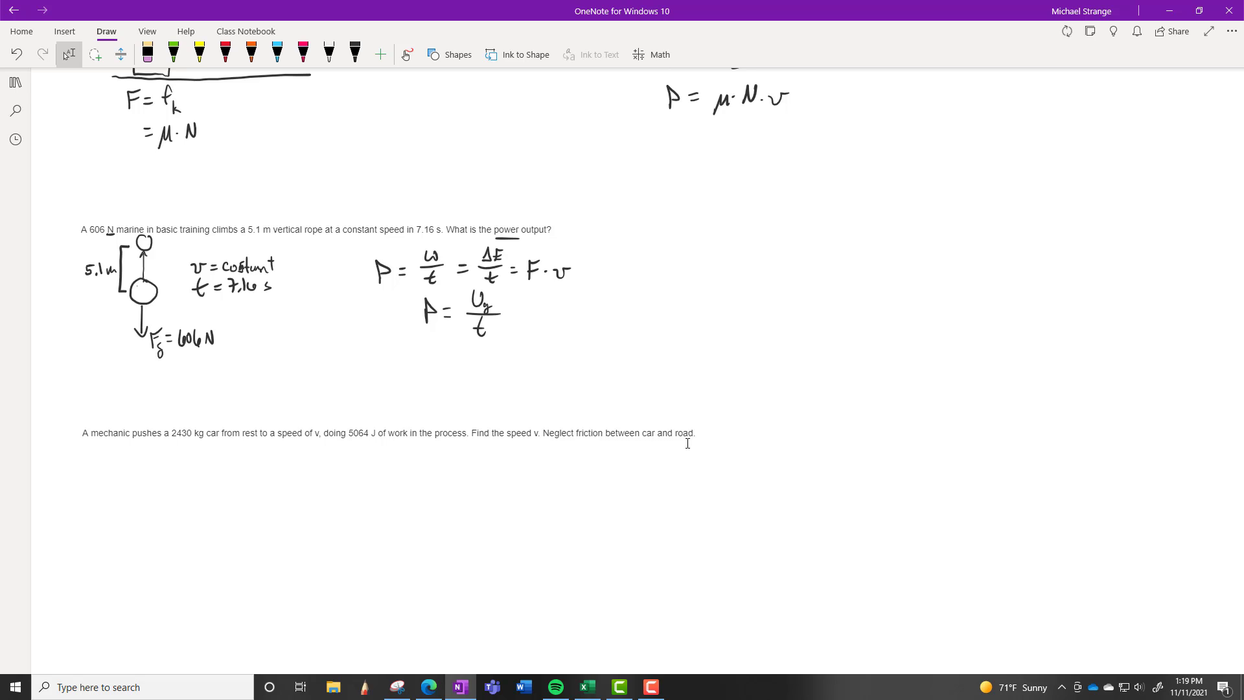
{"action": "left_click_drag", "start_coordinate": [178, 350], "coordinate": [215, 352]}
{"action": "scroll", "coordinate": [716, 392], "scroll_direction": "down", "scroll_amount": 3}
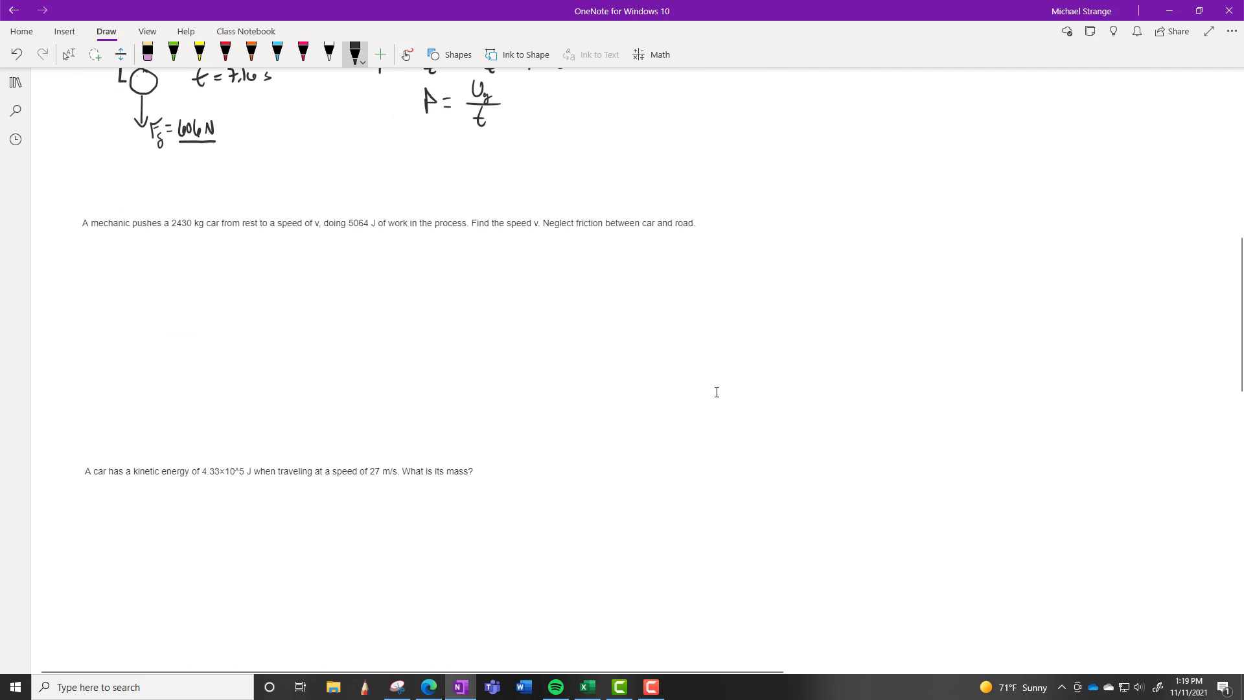
Sketch the car from v0 = 0 to final speed v, labelled W = 5064 J, and underline v.
{"action": "mouse_move", "coordinate": [156, 258]}
{"action": "left_mouse_down"}
{"action": "mouse_move", "coordinate": [167, 281]}
{"action": "mouse_move", "coordinate": [185, 279]}
{"action": "mouse_move", "coordinate": [189, 258]}
{"action": "mouse_move", "coordinate": [155, 257]}
{"action": "mouse_move", "coordinate": [182, 266]}
{"action": "mouse_move", "coordinate": [162, 282]}
{"action": "mouse_move", "coordinate": [378, 279]}
{"action": "left_mouse_up"}
{"action": "left_click_drag", "start_coordinate": [158, 232], "coordinate": [172, 231]}
{"action": "left_click_drag", "start_coordinate": [170, 240], "coordinate": [189, 233]}
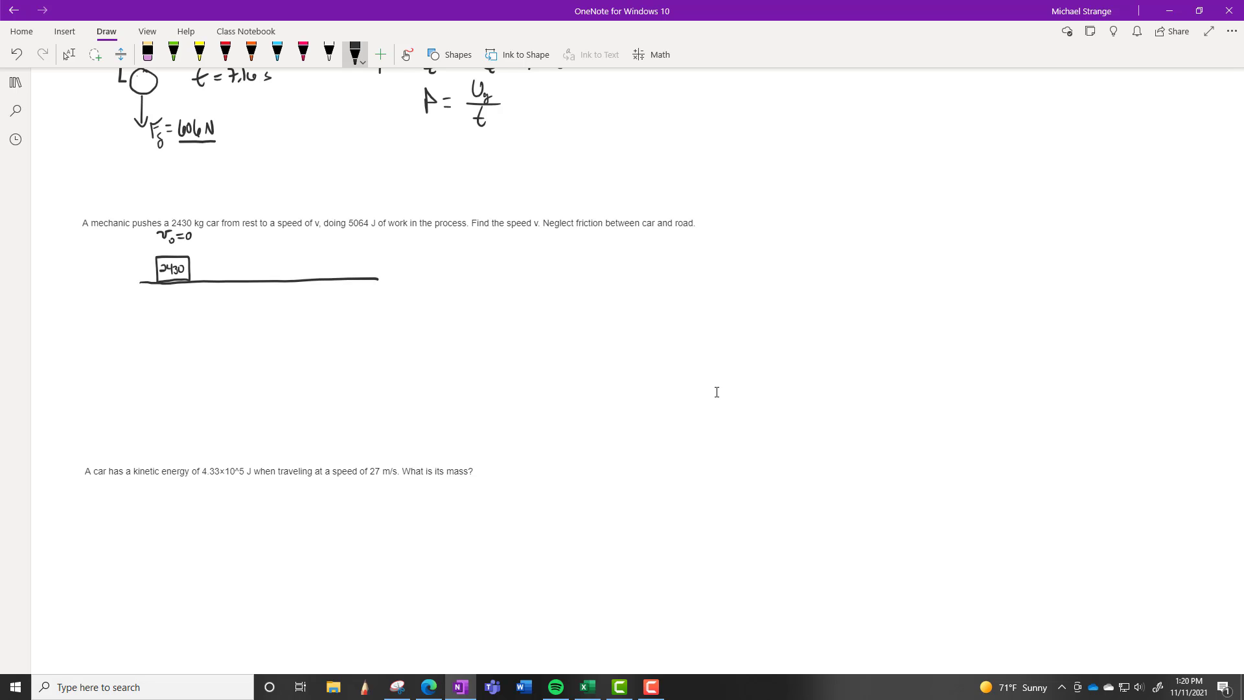
{"action": "mouse_move", "coordinate": [322, 260]}
{"action": "left_mouse_down"}
{"action": "mouse_move", "coordinate": [322, 278]}
{"action": "mouse_move", "coordinate": [348, 254]}
{"action": "mouse_move", "coordinate": [352, 278]}
{"action": "left_mouse_up"}
{"action": "mouse_move", "coordinate": [330, 231]}
{"action": "left_mouse_down"}
{"action": "mouse_move", "coordinate": [348, 230]}
{"action": "mouse_move", "coordinate": [343, 251]}
{"action": "left_mouse_up"}
{"action": "mouse_move", "coordinate": [214, 290]}
{"action": "left_mouse_down"}
{"action": "mouse_move", "coordinate": [217, 308]}
{"action": "mouse_move", "coordinate": [230, 291]}
{"action": "mouse_move", "coordinate": [254, 308]}
{"action": "mouse_move", "coordinate": [265, 292]}
{"action": "left_mouse_up"}
{"action": "left_click_drag", "start_coordinate": [271, 295], "coordinate": [295, 298]}
{"action": "mouse_move", "coordinate": [294, 290]}
{"action": "left_mouse_down"}
{"action": "mouse_move", "coordinate": [295, 308]}
{"action": "mouse_move", "coordinate": [313, 293]}
{"action": "mouse_move", "coordinate": [300, 309]}
{"action": "left_mouse_up"}
{"action": "left_click_drag", "start_coordinate": [529, 231], "coordinate": [541, 229]}
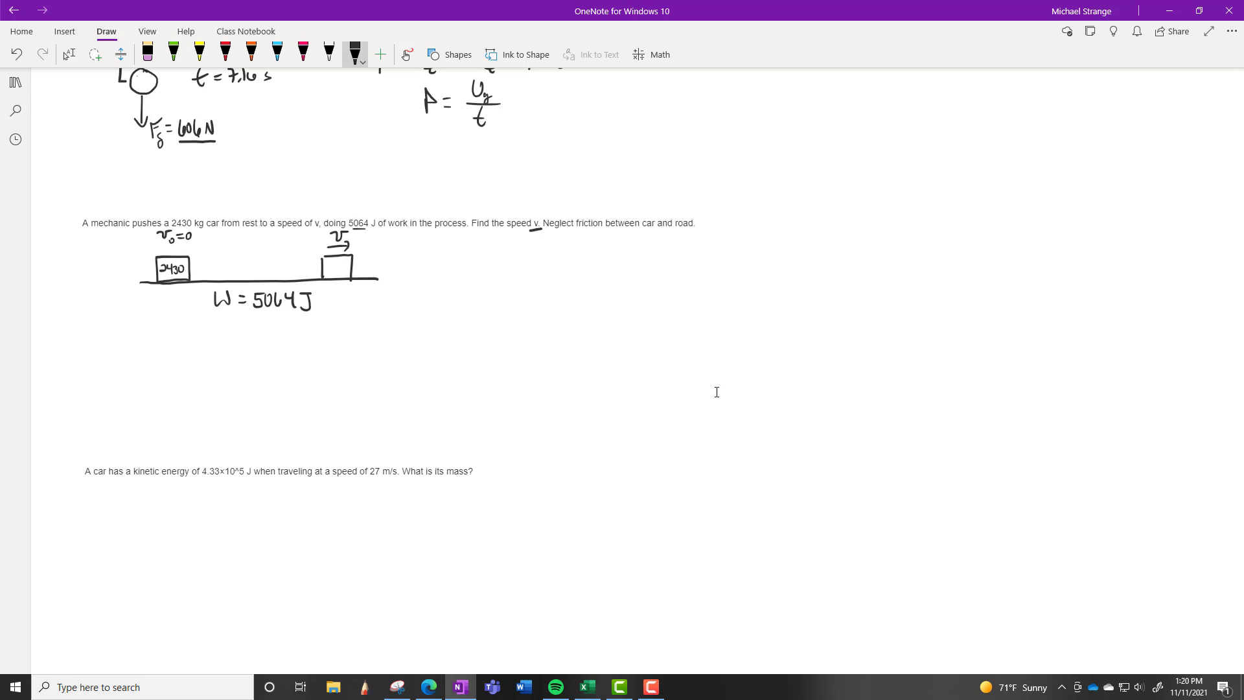
Write W = ΔE beside the diagram and KE under W = 5064 J.
{"action": "mouse_move", "coordinate": [440, 248]}
{"action": "left_mouse_down"}
{"action": "mouse_move", "coordinate": [451, 262]}
{"action": "mouse_move", "coordinate": [458, 247]}
{"action": "left_mouse_up"}
{"action": "left_click_drag", "start_coordinate": [476, 249], "coordinate": [521, 261]}
{"action": "left_click_drag", "start_coordinate": [519, 246], "coordinate": [531, 244]}
{"action": "left_click_drag", "start_coordinate": [520, 253], "coordinate": [528, 252]}
{"action": "left_click_drag", "start_coordinate": [324, 317], "coordinate": [323, 337]}
{"action": "mouse_move", "coordinate": [332, 324]}
{"action": "left_mouse_down"}
{"action": "mouse_move", "coordinate": [332, 336]}
{"action": "mouse_move", "coordinate": [344, 317]}
{"action": "mouse_move", "coordinate": [334, 348]}
{"action": "mouse_move", "coordinate": [349, 304]}
{"action": "left_mouse_up"}
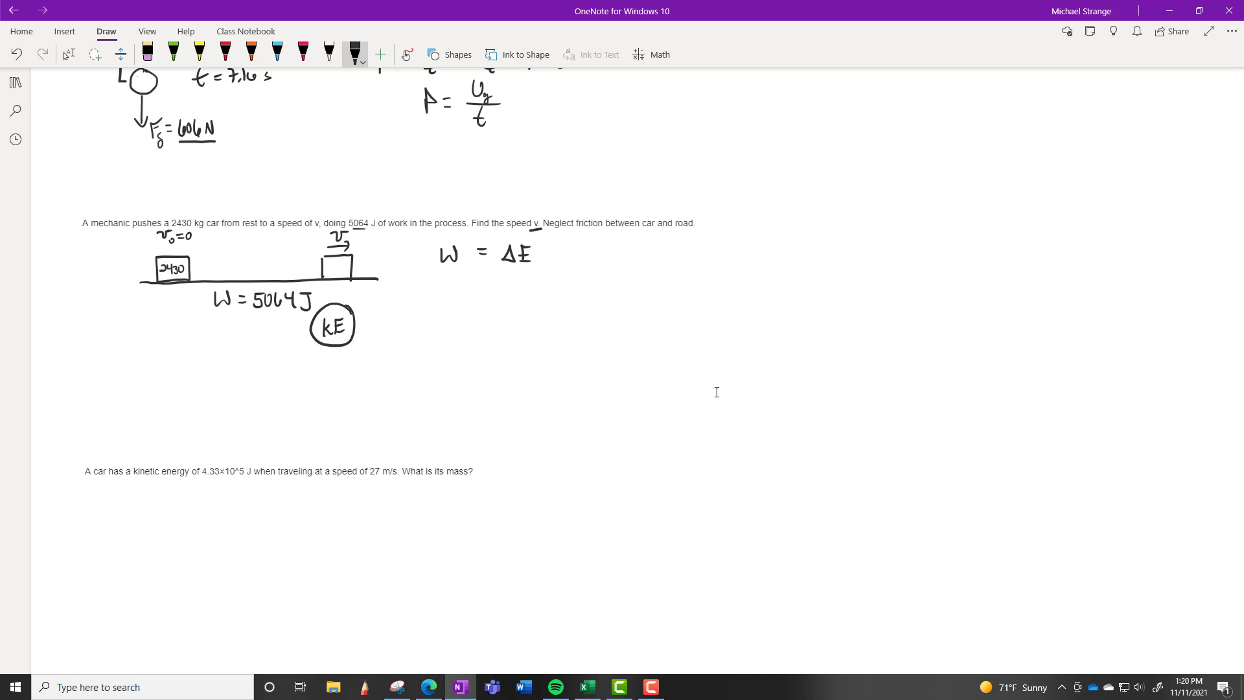
Write W = KEf − KE0, then reduce it to W = ½ m vf².
{"action": "left_click_drag", "start_coordinate": [443, 288], "coordinate": [482, 289]}
{"action": "left_click_drag", "start_coordinate": [469, 296], "coordinate": [496, 301]}
{"action": "mouse_move", "coordinate": [506, 286]}
{"action": "left_mouse_down"}
{"action": "mouse_move", "coordinate": [496, 295]}
{"action": "mouse_move", "coordinate": [507, 301]}
{"action": "left_mouse_up"}
{"action": "mouse_move", "coordinate": [511, 285]}
{"action": "left_mouse_down"}
{"action": "mouse_move", "coordinate": [522, 312]}
{"action": "mouse_move", "coordinate": [569, 301]}
{"action": "left_mouse_up"}
{"action": "left_click_drag", "start_coordinate": [570, 286], "coordinate": [580, 303]}
{"action": "left_click_drag", "start_coordinate": [586, 300], "coordinate": [546, 317]}
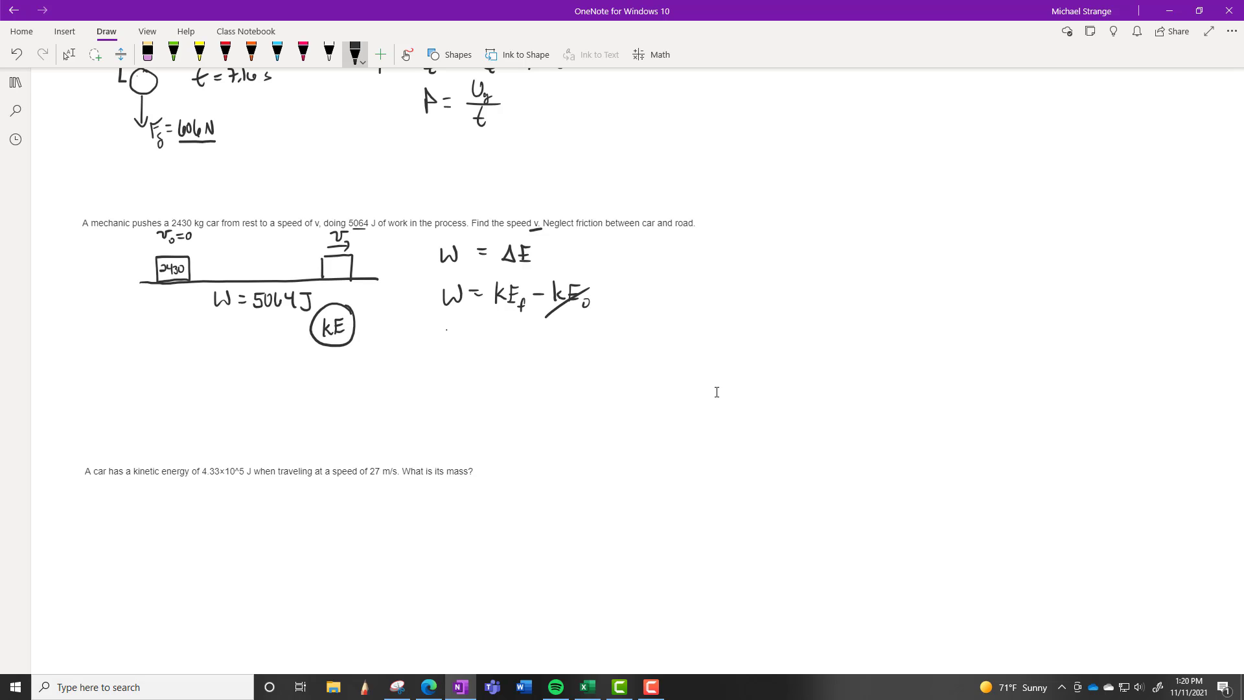
{"action": "left_click_drag", "start_coordinate": [444, 330], "coordinate": [479, 335]}
{"action": "left_click_drag", "start_coordinate": [469, 340], "coordinate": [503, 331]}
{"action": "mouse_move", "coordinate": [495, 334]}
{"action": "left_mouse_down"}
{"action": "mouse_move", "coordinate": [510, 332]}
{"action": "mouse_move", "coordinate": [512, 348]}
{"action": "mouse_move", "coordinate": [556, 330]}
{"action": "mouse_move", "coordinate": [564, 348]}
{"action": "left_mouse_up"}
{"action": "left_click_drag", "start_coordinate": [565, 320], "coordinate": [557, 356]}
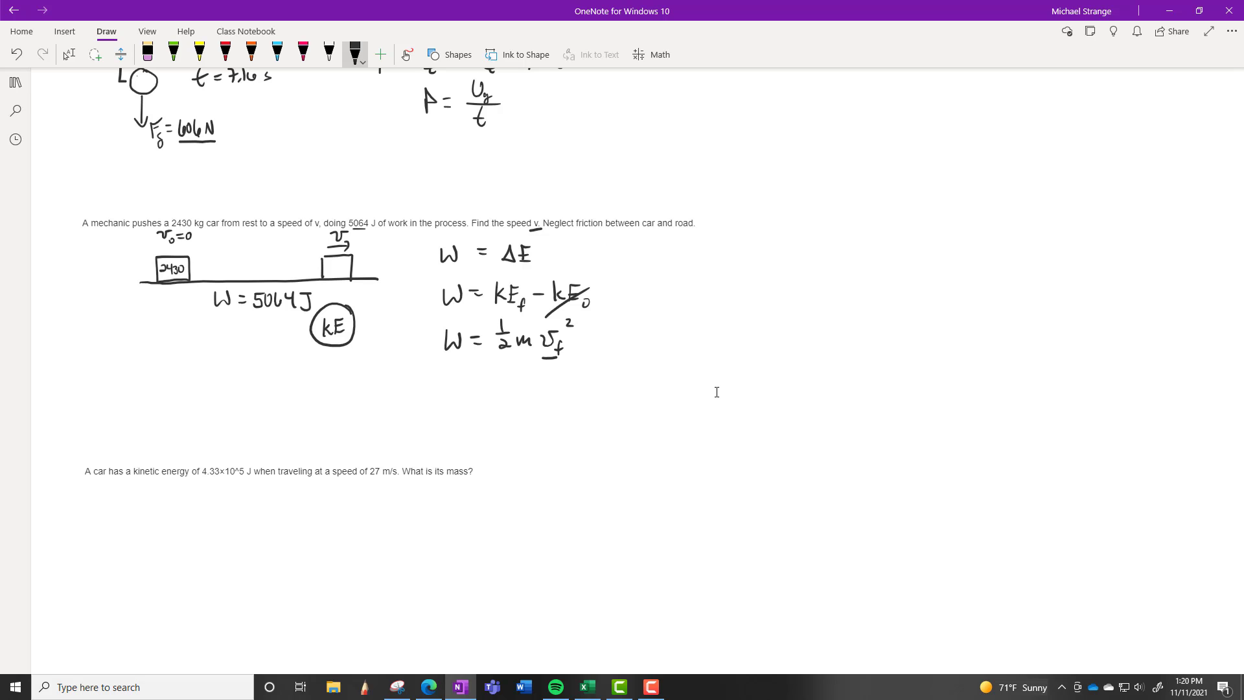
Draw the car box with v = 27 m/s above and KE = 4.33×10⁵ below.
{"action": "scroll", "coordinate": [717, 392], "scroll_direction": "down", "scroll_amount": 3}
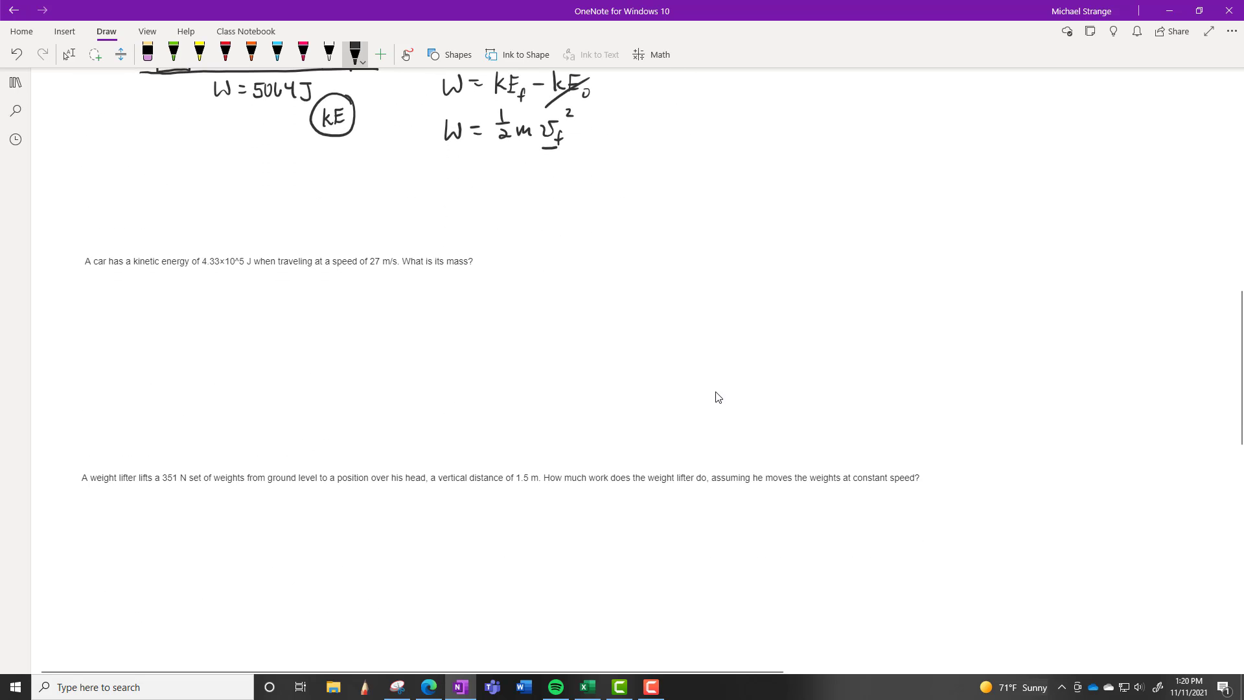
{"action": "mouse_move", "coordinate": [165, 316]}
{"action": "left_mouse_down"}
{"action": "mouse_move", "coordinate": [166, 344]}
{"action": "mouse_move", "coordinate": [201, 343]}
{"action": "mouse_move", "coordinate": [208, 312]}
{"action": "mouse_move", "coordinate": [167, 316]}
{"action": "left_mouse_up"}
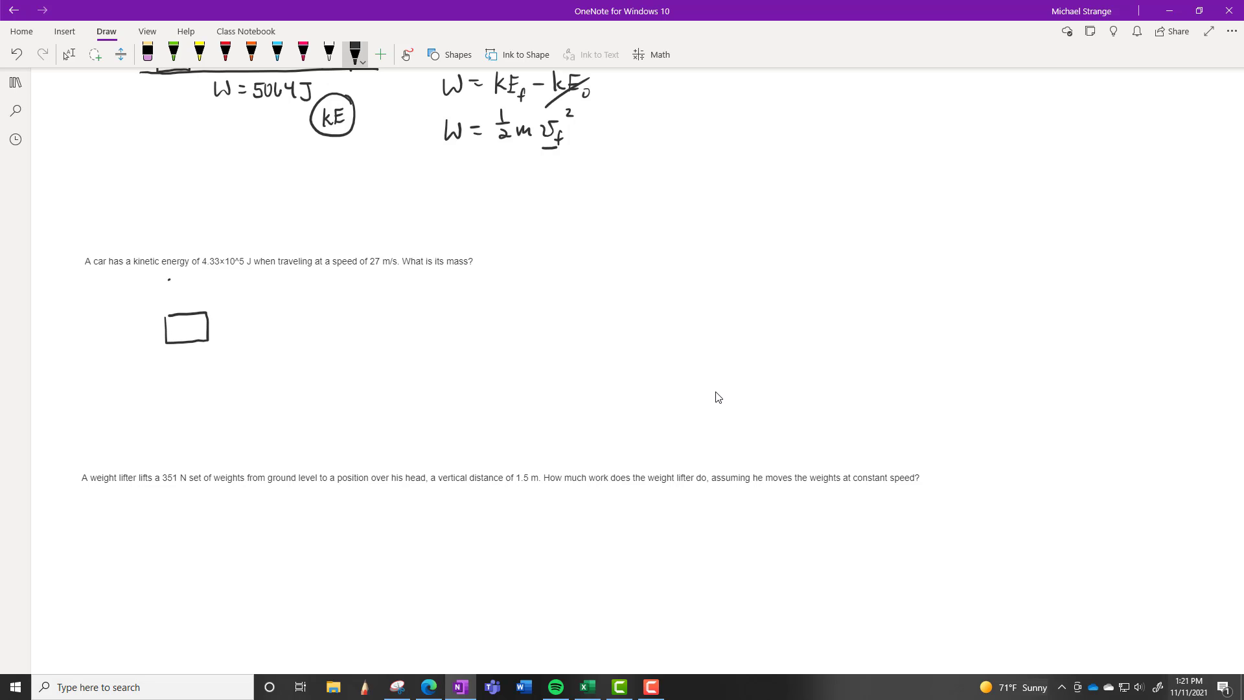
{"action": "left_click_drag", "start_coordinate": [169, 280], "coordinate": [194, 280]}
{"action": "mouse_move", "coordinate": [186, 286]}
{"action": "left_mouse_down"}
{"action": "mouse_move", "coordinate": [211, 289]}
{"action": "mouse_move", "coordinate": [229, 272]}
{"action": "left_mouse_up"}
{"action": "left_click_drag", "start_coordinate": [235, 271], "coordinate": [232, 288]}
{"action": "mouse_move", "coordinate": [170, 361]}
{"action": "left_mouse_down"}
{"action": "mouse_move", "coordinate": [169, 386]}
{"action": "mouse_move", "coordinate": [184, 379]}
{"action": "left_mouse_up"}
{"action": "left_click_drag", "start_coordinate": [184, 371], "coordinate": [216, 371]}
{"action": "left_click_drag", "start_coordinate": [227, 360], "coordinate": [229, 374]}
{"action": "left_click_drag", "start_coordinate": [234, 371], "coordinate": [268, 369]}
{"action": "mouse_move", "coordinate": [267, 362]}
{"action": "left_mouse_down"}
{"action": "mouse_move", "coordinate": [259, 369]}
{"action": "mouse_move", "coordinate": [272, 371]}
{"action": "left_mouse_up"}
{"action": "left_click_drag", "start_coordinate": [281, 360], "coordinate": [291, 360]}
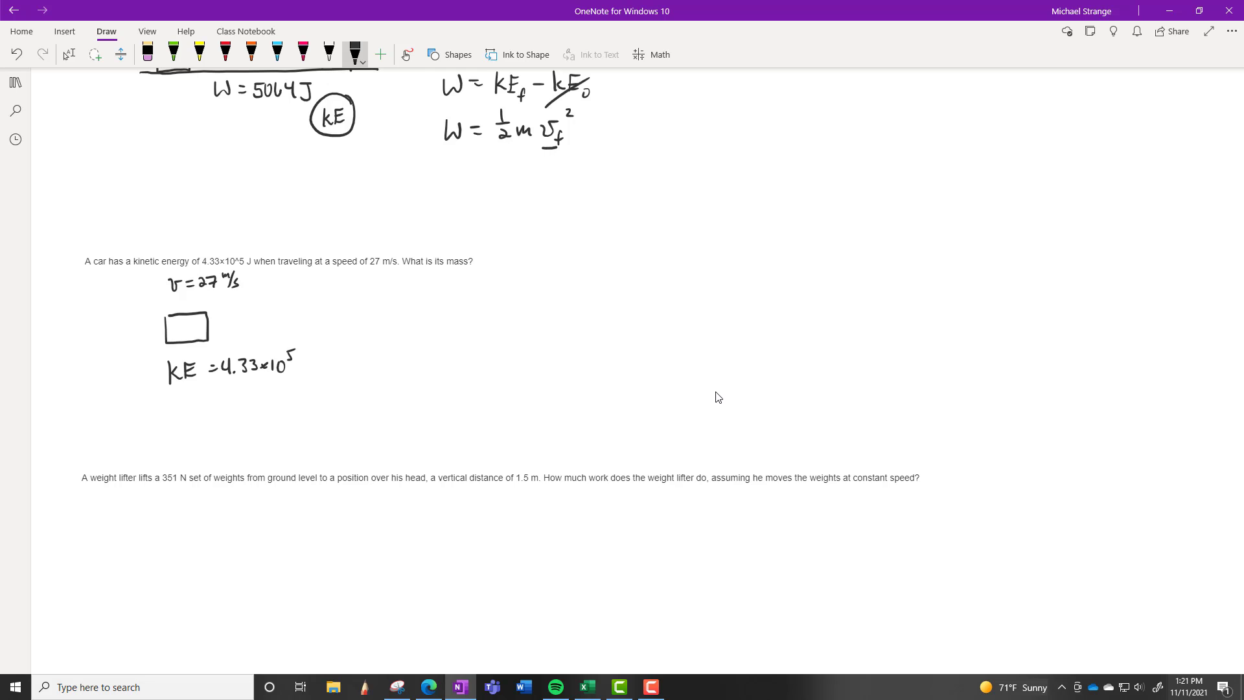
Label the box m with a motion arrow, write KE = ½mv², and tick the known 27 m/s.
{"action": "left_click_drag", "start_coordinate": [180, 324], "coordinate": [241, 325]}
{"action": "left_click_drag", "start_coordinate": [238, 319], "coordinate": [243, 333]}
{"action": "mouse_move", "coordinate": [369, 283]}
{"action": "left_mouse_down"}
{"action": "mouse_move", "coordinate": [368, 305]}
{"action": "mouse_move", "coordinate": [387, 301]}
{"action": "left_mouse_up"}
{"action": "left_click_drag", "start_coordinate": [386, 285], "coordinate": [397, 284]}
{"action": "left_click_drag", "start_coordinate": [387, 294], "coordinate": [438, 286]}
{"action": "mouse_move", "coordinate": [432, 290]}
{"action": "left_mouse_down"}
{"action": "mouse_move", "coordinate": [446, 302]}
{"action": "mouse_move", "coordinate": [491, 292]}
{"action": "left_mouse_up"}
{"action": "left_click_drag", "start_coordinate": [492, 281], "coordinate": [503, 285]}
{"action": "left_click_drag", "start_coordinate": [384, 268], "coordinate": [403, 263]}
{"action": "left_click_drag", "start_coordinate": [480, 280], "coordinate": [489, 275]}
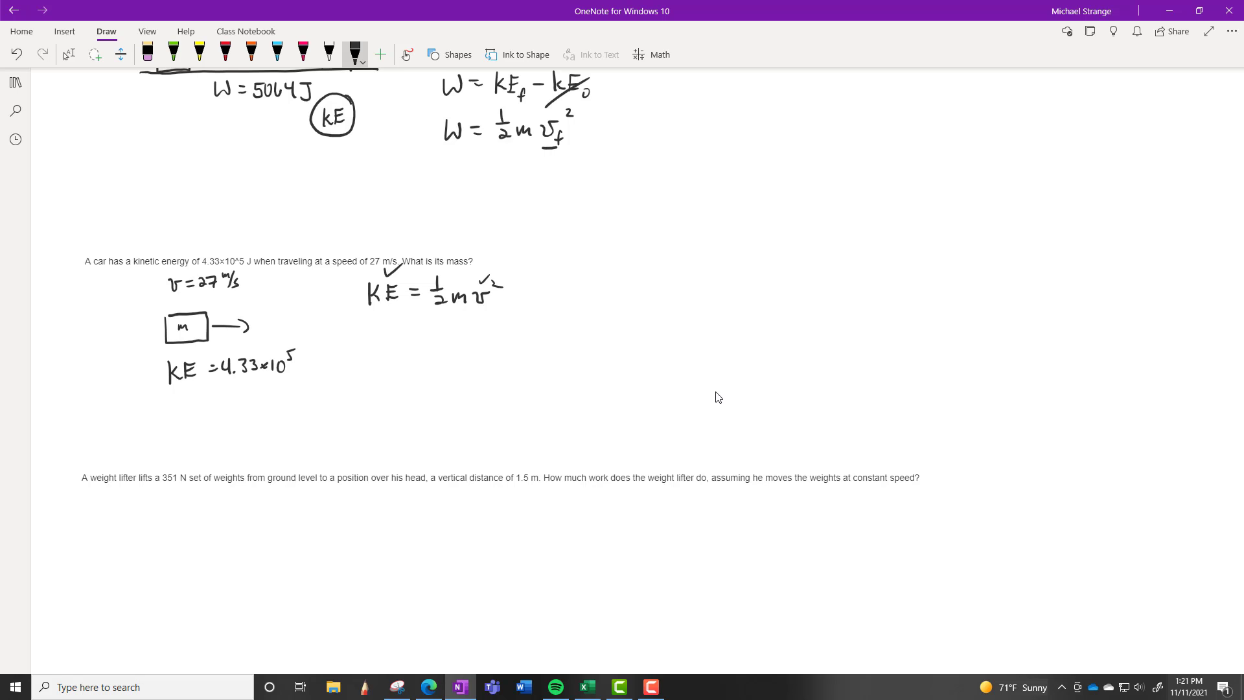
Draw the weights box labelled 351 N with a 1.5 m lift-height bracket.
{"action": "scroll", "coordinate": [718, 397], "scroll_direction": "down", "scroll_amount": 3}
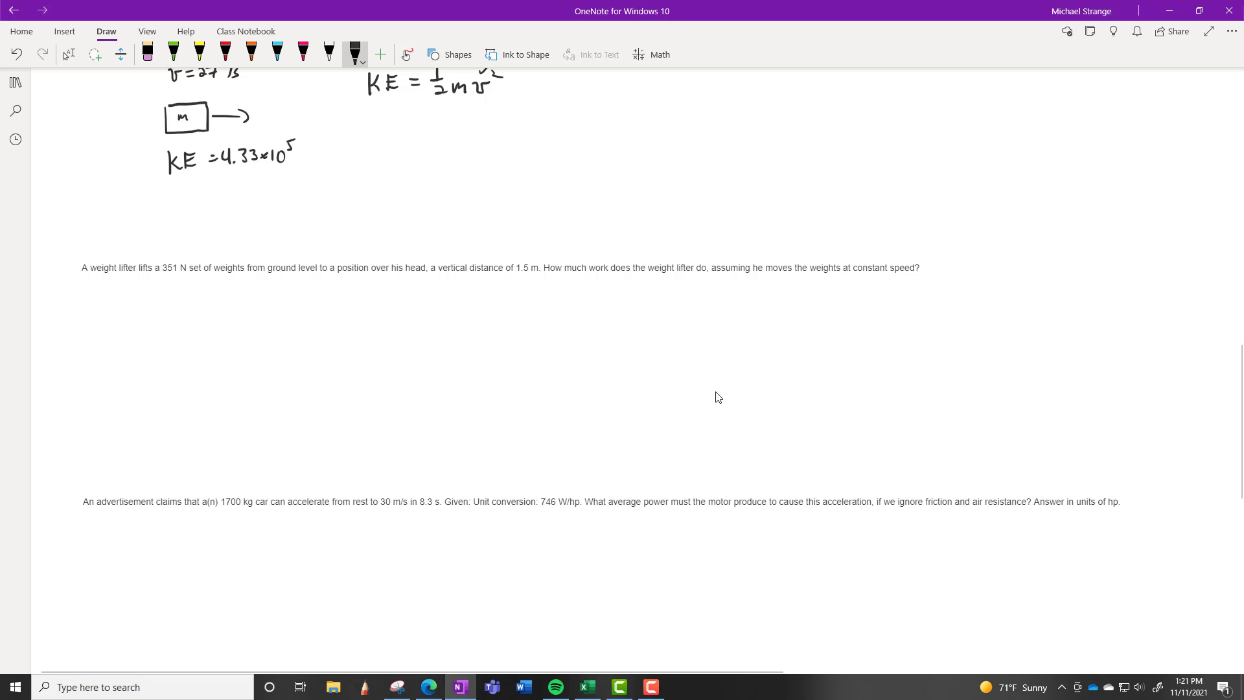
{"action": "mouse_move", "coordinate": [172, 373]}
{"action": "left_mouse_down"}
{"action": "mouse_move", "coordinate": [171, 395]}
{"action": "mouse_move", "coordinate": [215, 396]}
{"action": "mouse_move", "coordinate": [213, 369]}
{"action": "mouse_move", "coordinate": [177, 368]}
{"action": "left_mouse_up"}
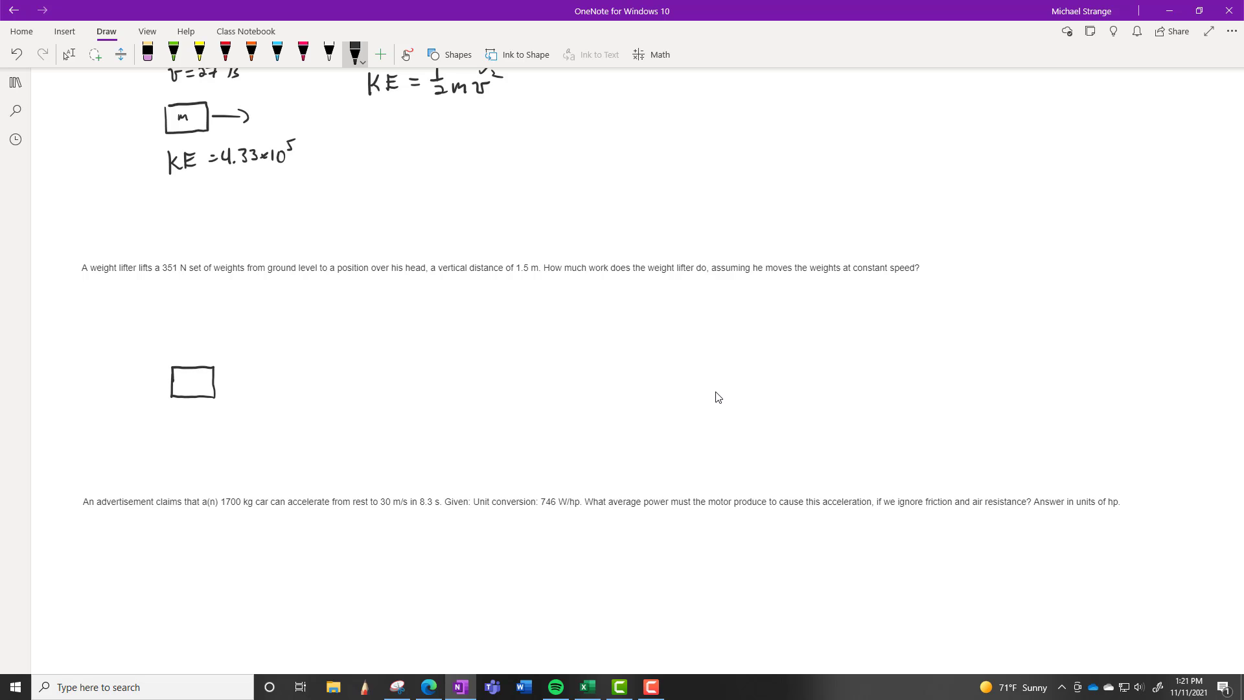
{"action": "left_click_drag", "start_coordinate": [176, 376], "coordinate": [178, 393]}
{"action": "mouse_move", "coordinate": [187, 379]}
{"action": "left_mouse_down"}
{"action": "mouse_move", "coordinate": [195, 375]}
{"action": "mouse_move", "coordinate": [197, 390]}
{"action": "left_mouse_up"}
{"action": "mouse_move", "coordinate": [206, 380]}
{"action": "left_mouse_down"}
{"action": "mouse_move", "coordinate": [190, 425]}
{"action": "mouse_move", "coordinate": [210, 449]}
{"action": "left_mouse_up"}
{"action": "mouse_move", "coordinate": [161, 375]}
{"action": "left_mouse_down"}
{"action": "mouse_move", "coordinate": [168, 307]}
{"action": "mouse_move", "coordinate": [119, 347]}
{"action": "mouse_move", "coordinate": [138, 328]}
{"action": "mouse_move", "coordinate": [153, 343]}
{"action": "left_mouse_up"}
{"action": "left_click", "coordinate": [123, 344]}
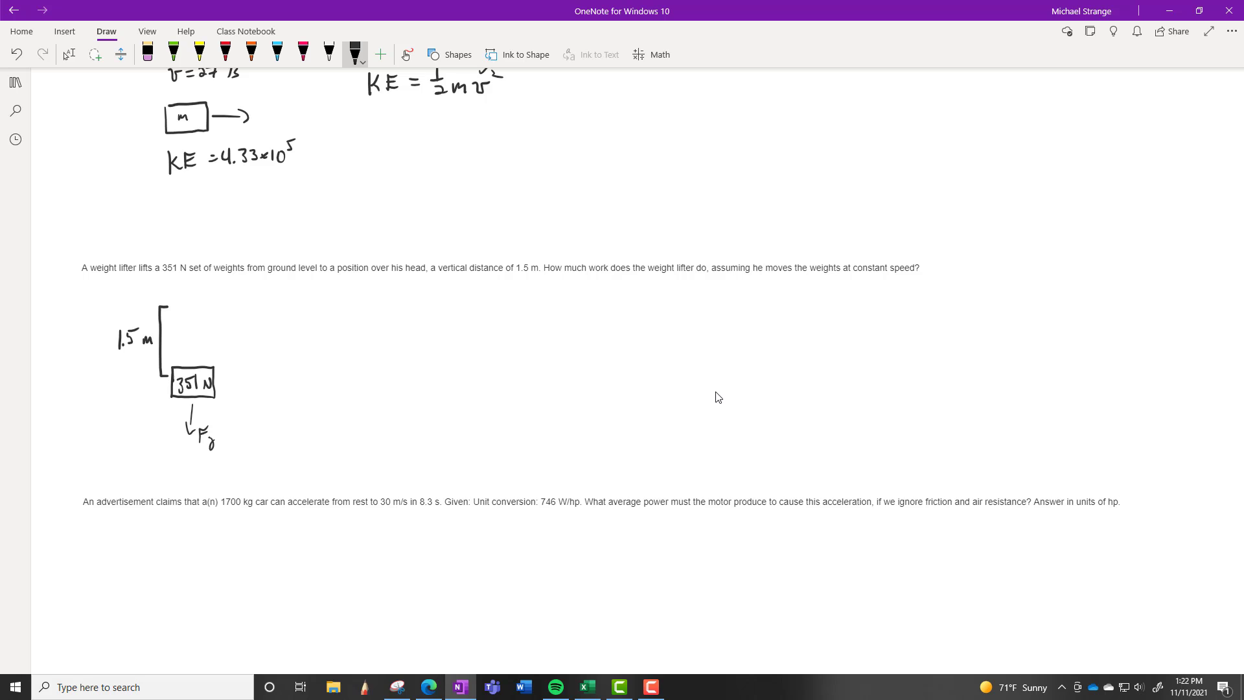
Write W = ΔE, W = ΔUg and W = mgh beside the sketch, bracketing mg.
{"action": "left_click_drag", "start_coordinate": [323, 292], "coordinate": [358, 295]}
{"action": "mouse_move", "coordinate": [348, 302]}
{"action": "left_mouse_down"}
{"action": "mouse_move", "coordinate": [392, 304]}
{"action": "mouse_move", "coordinate": [378, 305]}
{"action": "left_mouse_up"}
{"action": "left_click_drag", "start_coordinate": [396, 289], "coordinate": [397, 305]}
{"action": "left_click_drag", "start_coordinate": [323, 325], "coordinate": [390, 337]}
{"action": "mouse_move", "coordinate": [389, 337]}
{"action": "left_mouse_down"}
{"action": "mouse_move", "coordinate": [384, 320]}
{"action": "mouse_move", "coordinate": [403, 321]}
{"action": "mouse_move", "coordinate": [405, 348]}
{"action": "left_mouse_up"}
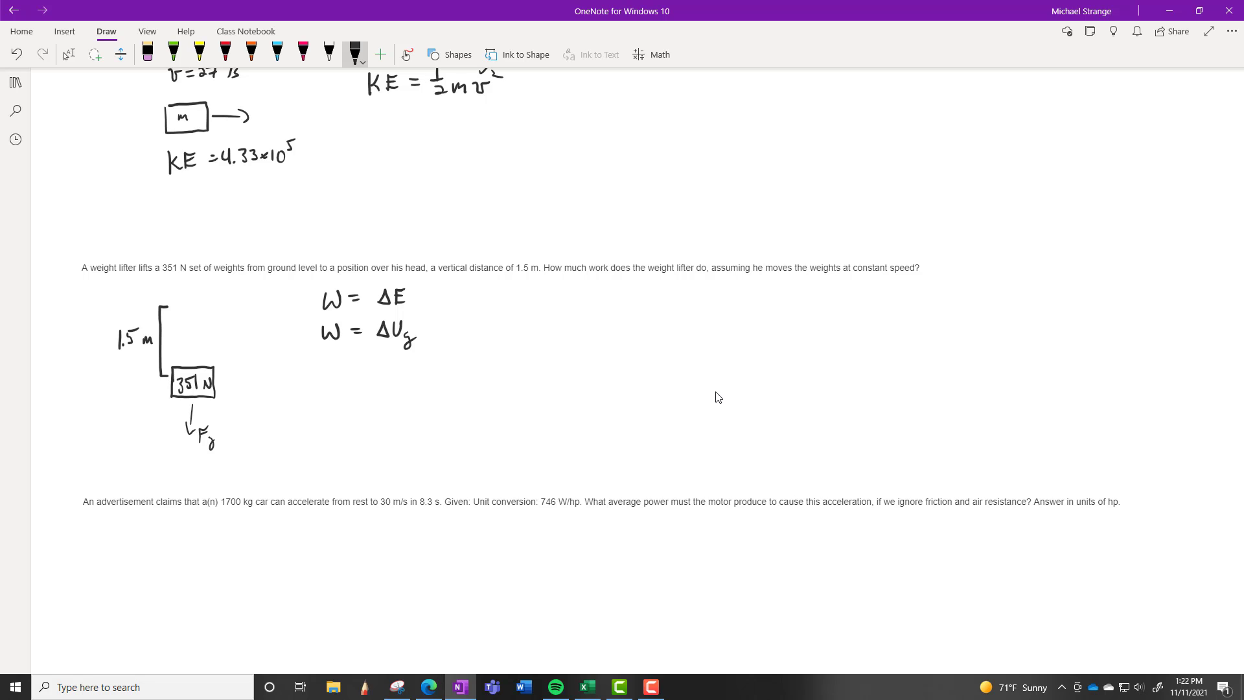
{"action": "mouse_move", "coordinate": [322, 363]}
{"action": "left_mouse_down"}
{"action": "mouse_move", "coordinate": [325, 379]}
{"action": "mouse_move", "coordinate": [343, 360]}
{"action": "mouse_move", "coordinate": [389, 366]}
{"action": "mouse_move", "coordinate": [402, 376]}
{"action": "mouse_move", "coordinate": [392, 389]}
{"action": "mouse_move", "coordinate": [424, 375]}
{"action": "left_mouse_up"}
{"action": "mouse_move", "coordinate": [376, 381]}
{"action": "left_mouse_down"}
{"action": "mouse_move", "coordinate": [392, 393]}
{"action": "mouse_move", "coordinate": [406, 382]}
{"action": "left_mouse_up"}
{"action": "key", "text": "Escape"}
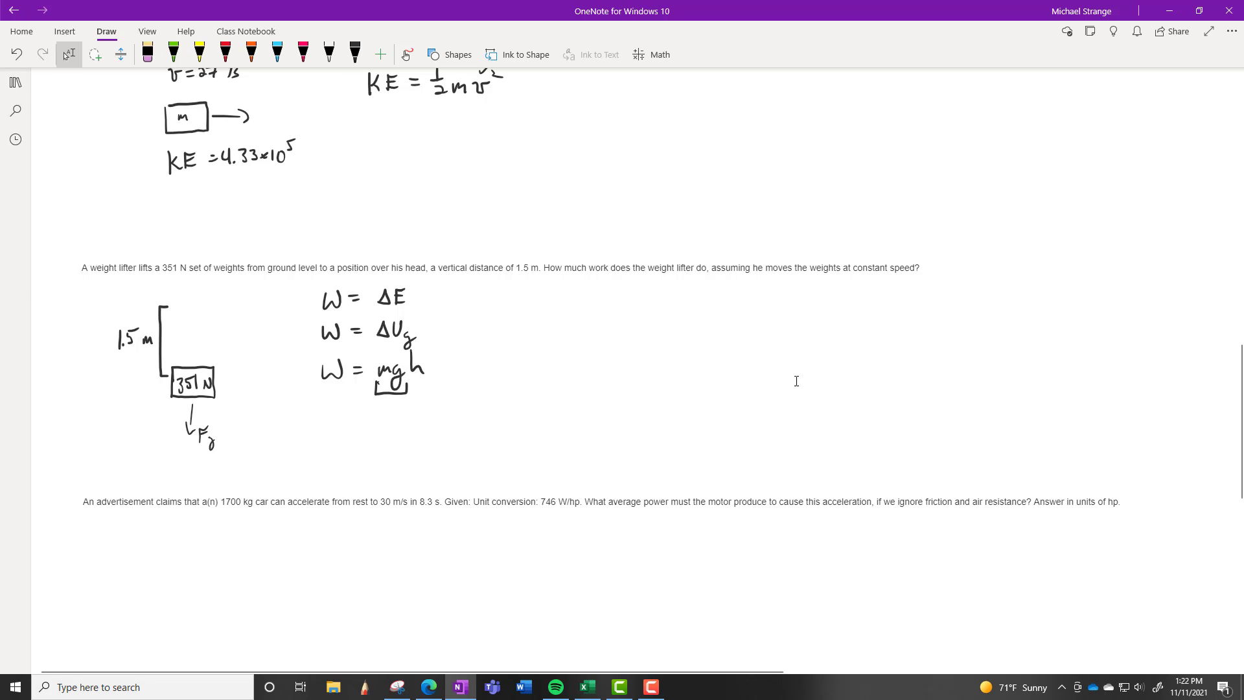
{"action": "scroll", "coordinate": [458, 332], "scroll_direction": "down", "scroll_amount": 5}
Draw the boxed 1700 kg car with v₀ = 0 written above it.
{"action": "scroll", "coordinate": [458, 336], "scroll_direction": "down", "scroll_amount": 1}
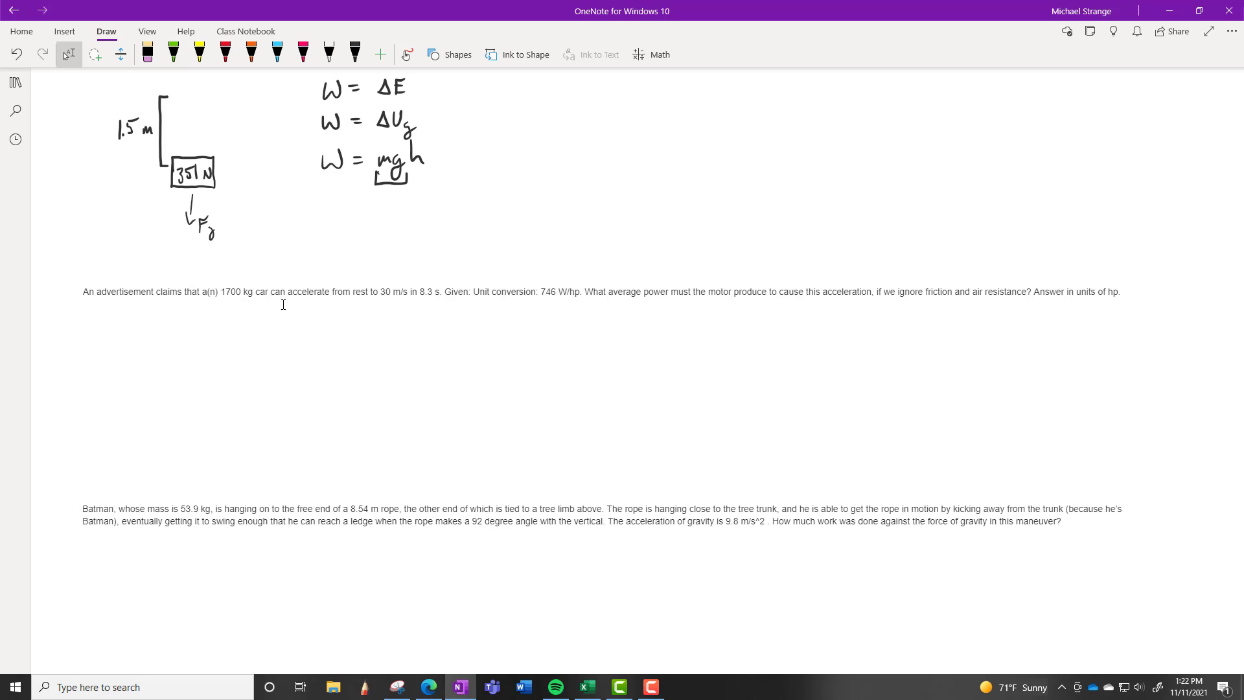
{"action": "left_click_drag", "start_coordinate": [159, 342], "coordinate": [158, 360]}
{"action": "left_click_drag", "start_coordinate": [161, 346], "coordinate": [177, 357]}
{"action": "left_click_drag", "start_coordinate": [200, 342], "coordinate": [207, 358]}
{"action": "left_click_drag", "start_coordinate": [214, 353], "coordinate": [208, 368]}
{"action": "mouse_move", "coordinate": [151, 334]}
{"action": "left_mouse_down"}
{"action": "mouse_move", "coordinate": [149, 372]}
{"action": "mouse_move", "coordinate": [230, 367]}
{"action": "mouse_move", "coordinate": [175, 333]}
{"action": "mouse_move", "coordinate": [150, 366]}
{"action": "left_mouse_up"}
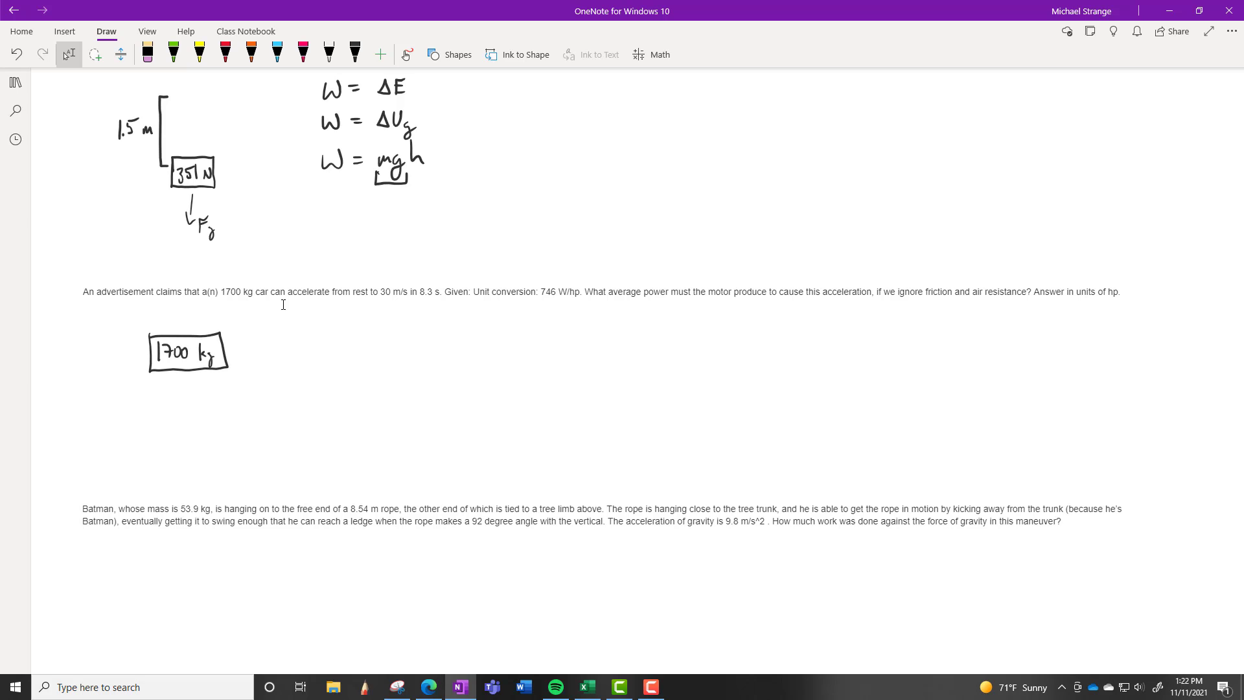
{"action": "left_click_drag", "start_coordinate": [167, 305], "coordinate": [186, 314]}
{"action": "left_click_drag", "start_coordinate": [193, 307], "coordinate": [200, 307]}
{"action": "left_click_drag", "start_coordinate": [193, 312], "coordinate": [206, 305]}
Add the final-position box labelled vf = 30 m/s, with t = 8.3 s between the boxes.
{"action": "mouse_move", "coordinate": [382, 336]}
{"action": "left_mouse_down"}
{"action": "mouse_move", "coordinate": [382, 365]}
{"action": "mouse_move", "coordinate": [428, 362]}
{"action": "mouse_move", "coordinate": [390, 333]}
{"action": "mouse_move", "coordinate": [391, 302]}
{"action": "mouse_move", "coordinate": [420, 315]}
{"action": "left_mouse_up"}
{"action": "left_click_drag", "start_coordinate": [428, 308], "coordinate": [445, 302]}
{"action": "left_click_drag", "start_coordinate": [448, 300], "coordinate": [446, 317]}
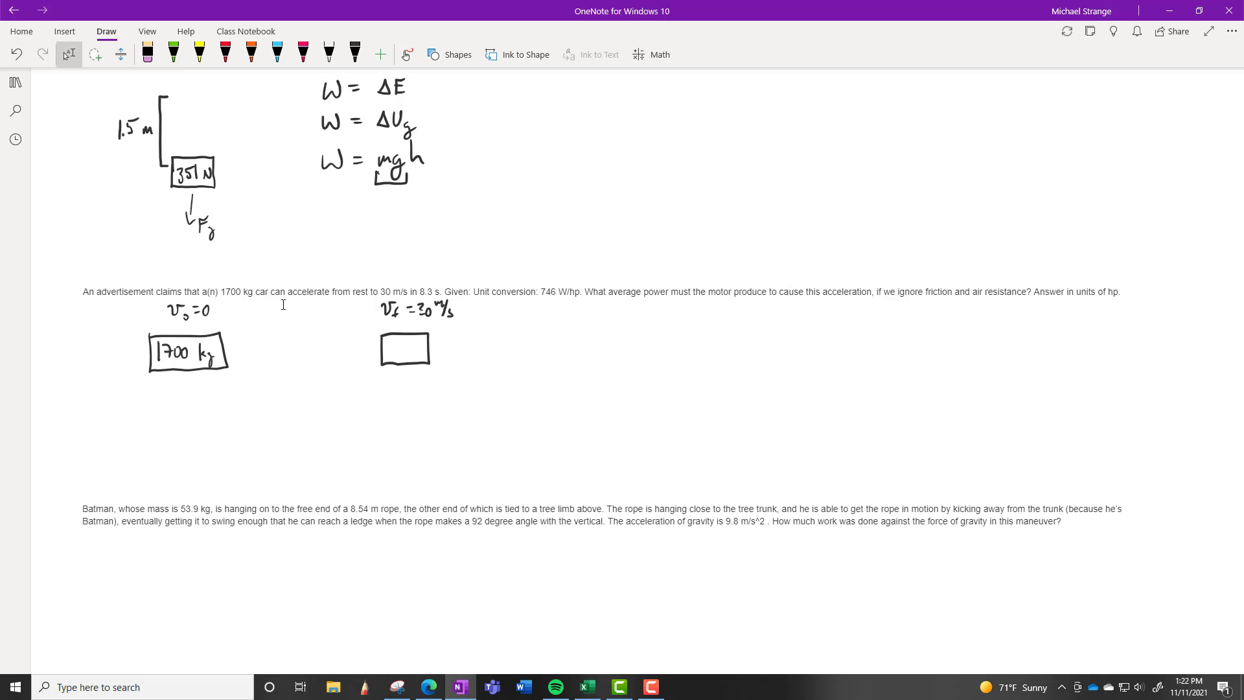
{"action": "left_click_drag", "start_coordinate": [266, 374], "coordinate": [272, 392]}
{"action": "left_click_drag", "start_coordinate": [257, 384], "coordinate": [326, 394]}
Underline 'power' in the question and write P = W/t = ΔE/t = F·v, underlining P.
{"action": "left_click_drag", "start_coordinate": [644, 299], "coordinate": [666, 298]}
{"action": "mouse_move", "coordinate": [563, 319]}
{"action": "left_mouse_down"}
{"action": "mouse_move", "coordinate": [564, 337]}
{"action": "mouse_move", "coordinate": [590, 325]}
{"action": "left_mouse_up"}
{"action": "mouse_move", "coordinate": [582, 331]}
{"action": "left_mouse_down"}
{"action": "mouse_move", "coordinate": [621, 311]}
{"action": "mouse_move", "coordinate": [611, 341]}
{"action": "mouse_move", "coordinate": [664, 321]}
{"action": "mouse_move", "coordinate": [673, 303]}
{"action": "left_mouse_up"}
{"action": "mouse_move", "coordinate": [665, 314]}
{"action": "left_mouse_down"}
{"action": "mouse_move", "coordinate": [675, 324]}
{"action": "mouse_move", "coordinate": [657, 338]}
{"action": "left_mouse_up"}
{"action": "left_click_drag", "start_coordinate": [665, 331], "coordinate": [711, 319]}
{"action": "left_click_drag", "start_coordinate": [710, 320], "coordinate": [719, 318]}
{"action": "left_click_drag", "start_coordinate": [710, 329], "coordinate": [748, 323]}
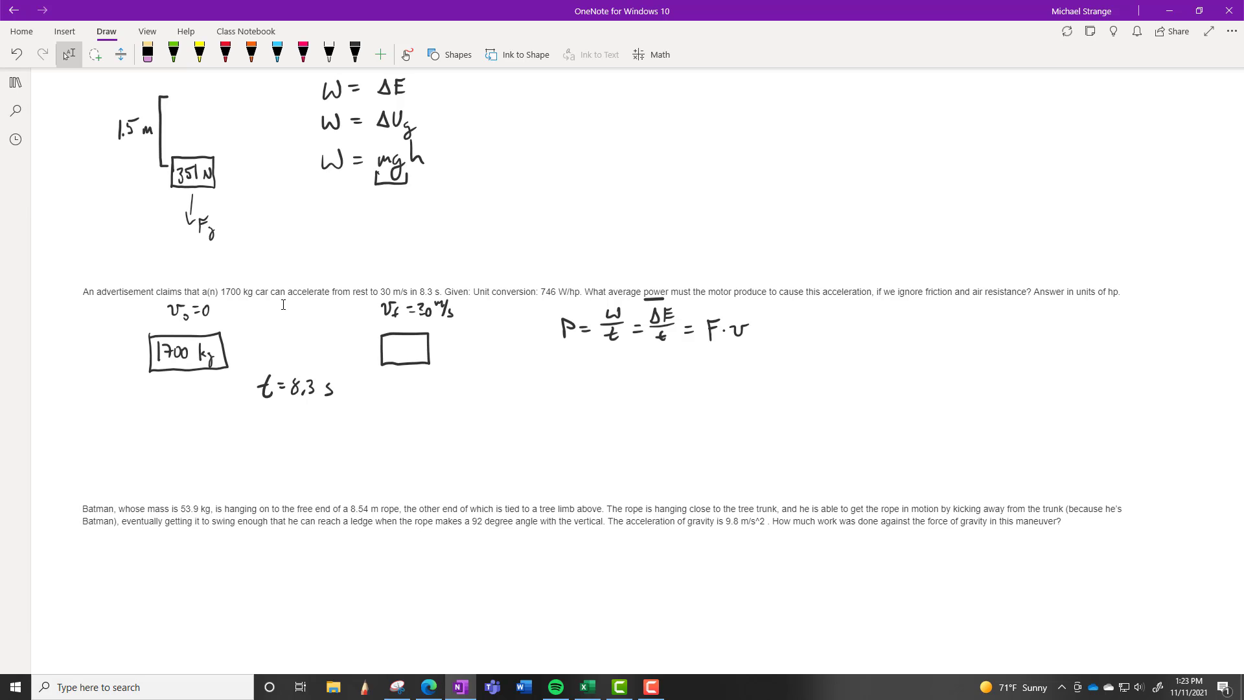
{"action": "left_click", "coordinate": [355, 53]}
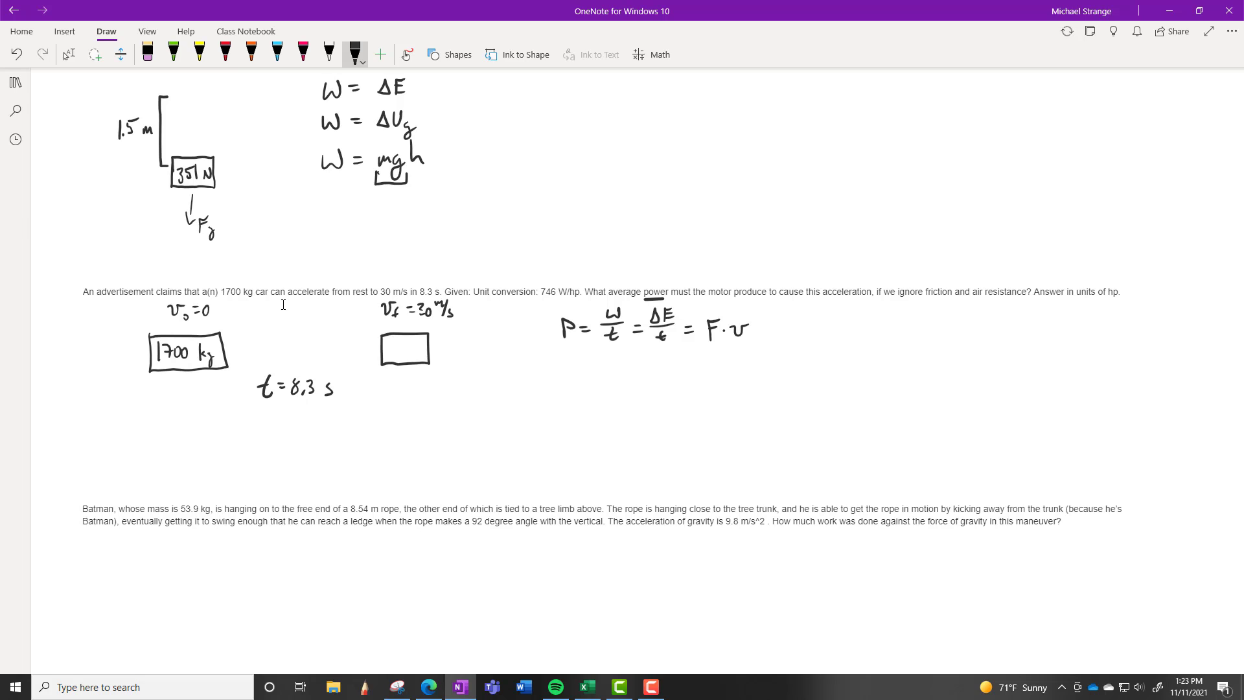
{"action": "left_click_drag", "start_coordinate": [559, 342], "coordinate": [576, 344]}
Write KE = 0 under the starting box and KE✓ under the final-position box.
{"action": "left_click_drag", "start_coordinate": [165, 410], "coordinate": [165, 429]}
{"action": "left_click_drag", "start_coordinate": [174, 410], "coordinate": [181, 427]}
{"action": "left_click_drag", "start_coordinate": [180, 409], "coordinate": [190, 407]}
{"action": "left_click_drag", "start_coordinate": [182, 417], "coordinate": [200, 424]}
{"action": "left_click_drag", "start_coordinate": [206, 415], "coordinate": [205, 417]}
{"action": "left_click_drag", "start_coordinate": [392, 396], "coordinate": [402, 419]}
{"action": "mouse_move", "coordinate": [407, 401]}
{"action": "left_mouse_down"}
{"action": "mouse_move", "coordinate": [407, 419]}
{"action": "mouse_move", "coordinate": [414, 401]}
{"action": "left_mouse_up"}
{"action": "left_click_drag", "start_coordinate": [407, 410], "coordinate": [413, 410]}
{"action": "left_click_drag", "start_coordinate": [407, 418], "coordinate": [438, 400]}
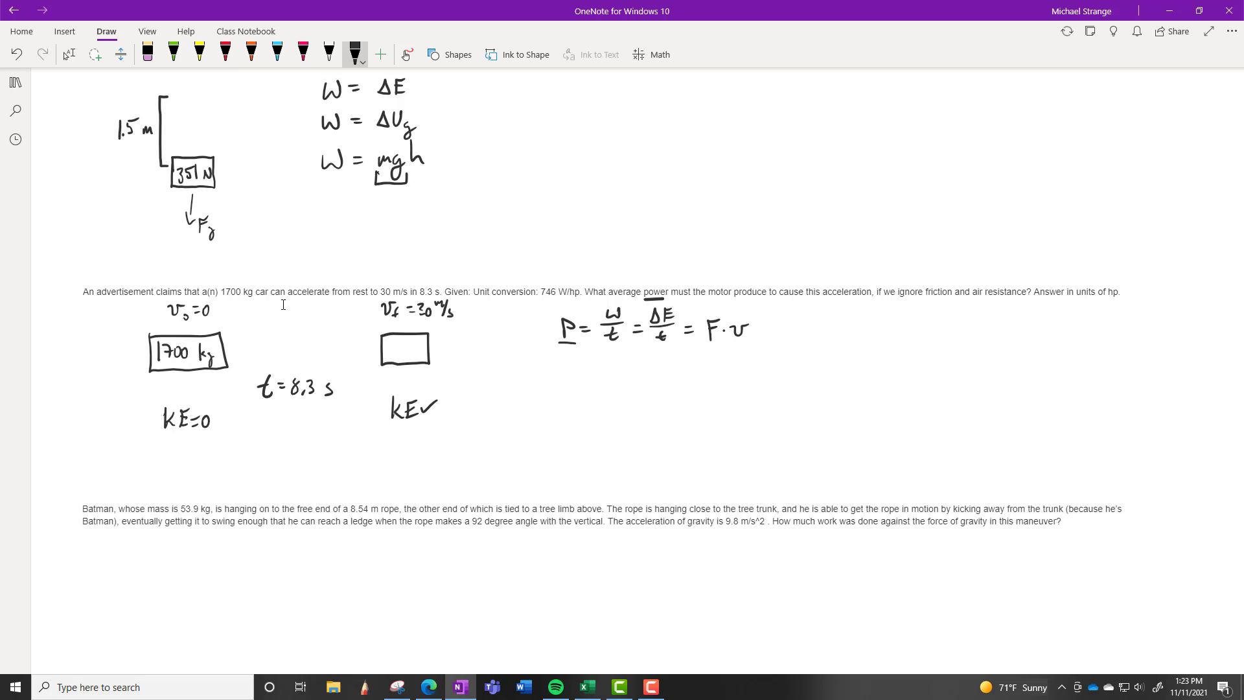
Write the next power line, P = ΔKE/t.
{"action": "left_click_drag", "start_coordinate": [566, 367], "coordinate": [567, 392]}
{"action": "mouse_move", "coordinate": [567, 367]}
{"action": "left_mouse_down"}
{"action": "mouse_move", "coordinate": [581, 370]}
{"action": "mouse_move", "coordinate": [568, 382]}
{"action": "left_mouse_up"}
{"action": "left_click_drag", "start_coordinate": [586, 375], "coordinate": [594, 374]}
{"action": "left_click_drag", "start_coordinate": [587, 381], "coordinate": [629, 372]}
{"action": "left_click_drag", "start_coordinate": [638, 358], "coordinate": [639, 371]}
{"action": "left_click_drag", "start_coordinate": [641, 356], "coordinate": [641, 372]}
{"action": "left_click_drag", "start_coordinate": [642, 357], "coordinate": [649, 364]}
{"action": "mouse_move", "coordinate": [641, 372]}
{"action": "left_mouse_down"}
{"action": "mouse_move", "coordinate": [653, 372]}
{"action": "mouse_move", "coordinate": [629, 393]}
{"action": "left_mouse_up"}
{"action": "left_click_drag", "start_coordinate": [623, 385], "coordinate": [639, 384]}
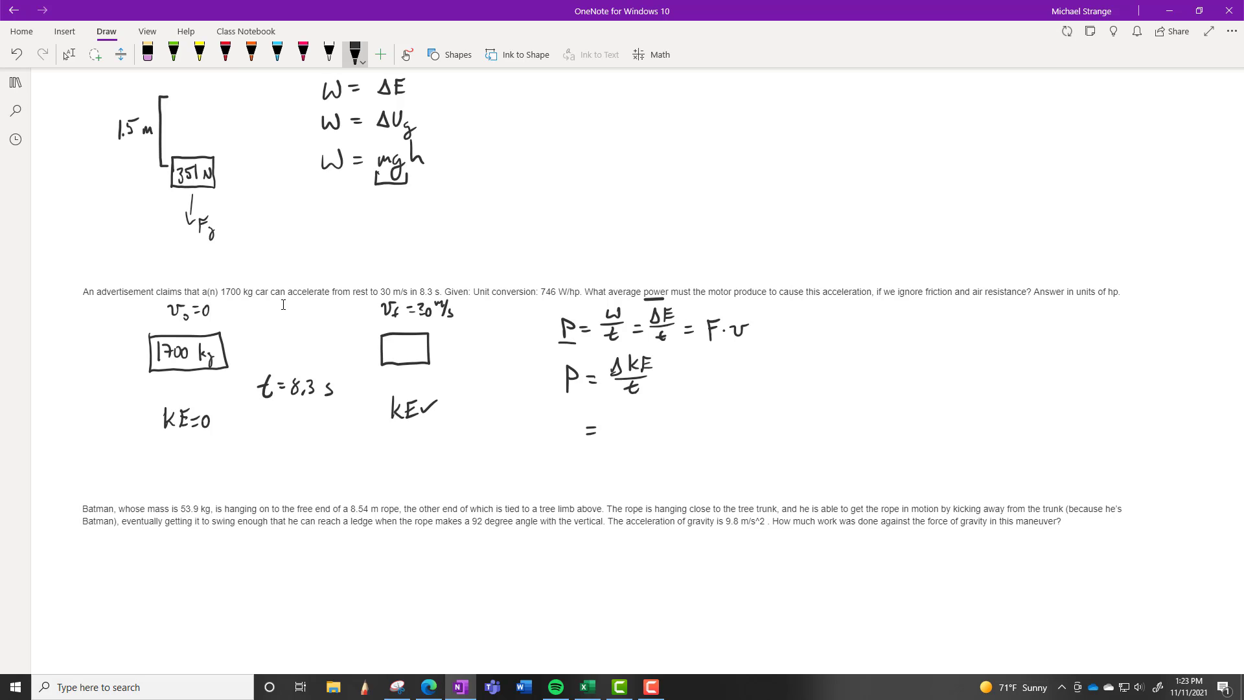
Finish the derivation with P = ½ m vf² / t.
{"action": "left_click_drag", "start_coordinate": [620, 407], "coordinate": [626, 417]}
{"action": "left_click_drag", "start_coordinate": [616, 421], "coordinate": [674, 411]}
{"action": "mouse_move", "coordinate": [609, 432]}
{"action": "left_mouse_down"}
{"action": "mouse_move", "coordinate": [664, 432]}
{"action": "mouse_move", "coordinate": [647, 445]}
{"action": "left_mouse_up"}
{"action": "mouse_move", "coordinate": [562, 419]}
{"action": "left_mouse_down"}
{"action": "mouse_move", "coordinate": [561, 446]}
{"action": "mouse_move", "coordinate": [562, 435]}
{"action": "left_mouse_up"}
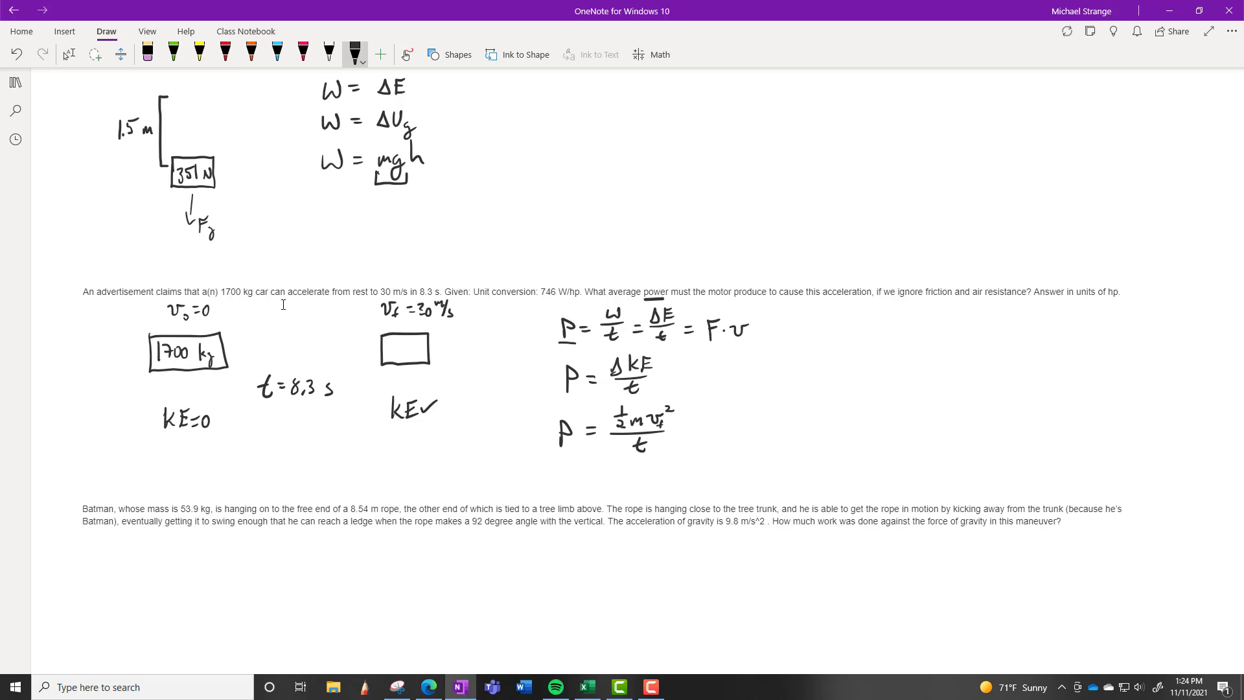
{"action": "left_click", "coordinate": [69, 54]}
{"action": "left_click", "coordinate": [555, 457]}
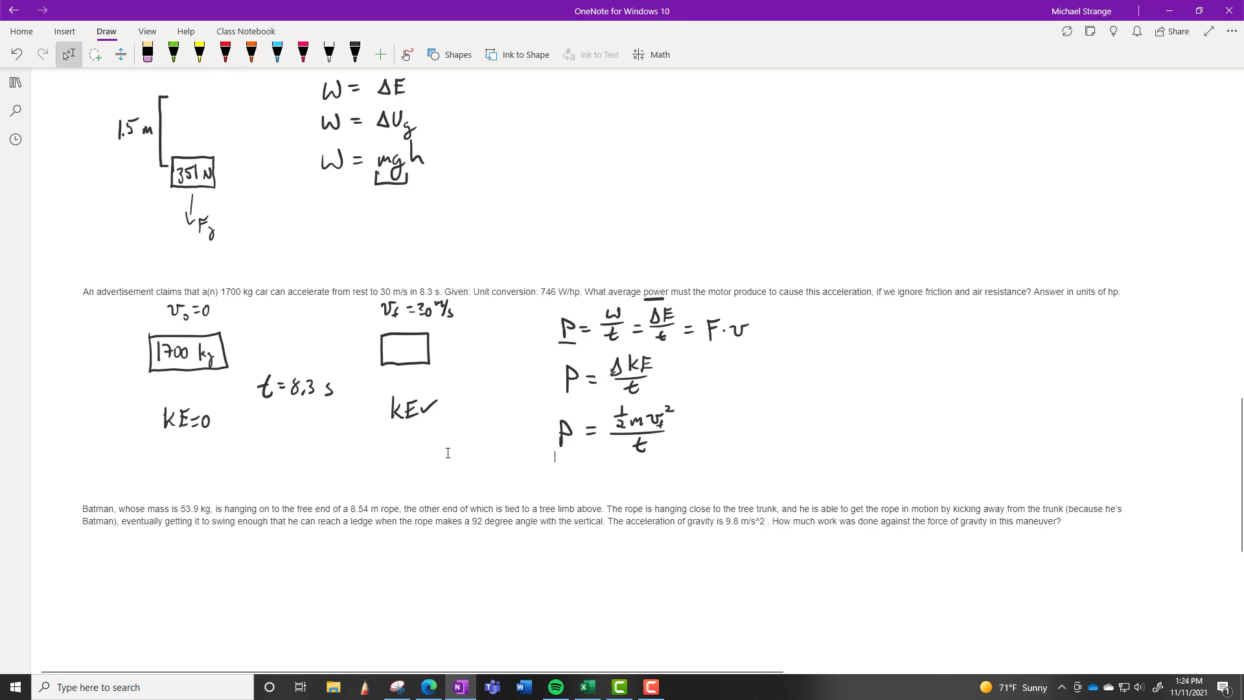
Draw Batman's mass circle and the rope up to its attachment point, labelled 8.54 m.
{"action": "scroll", "coordinate": [363, 367], "scroll_direction": "down", "scroll_amount": 3}
{"action": "scroll", "coordinate": [364, 368], "scroll_direction": "down", "scroll_amount": 1}
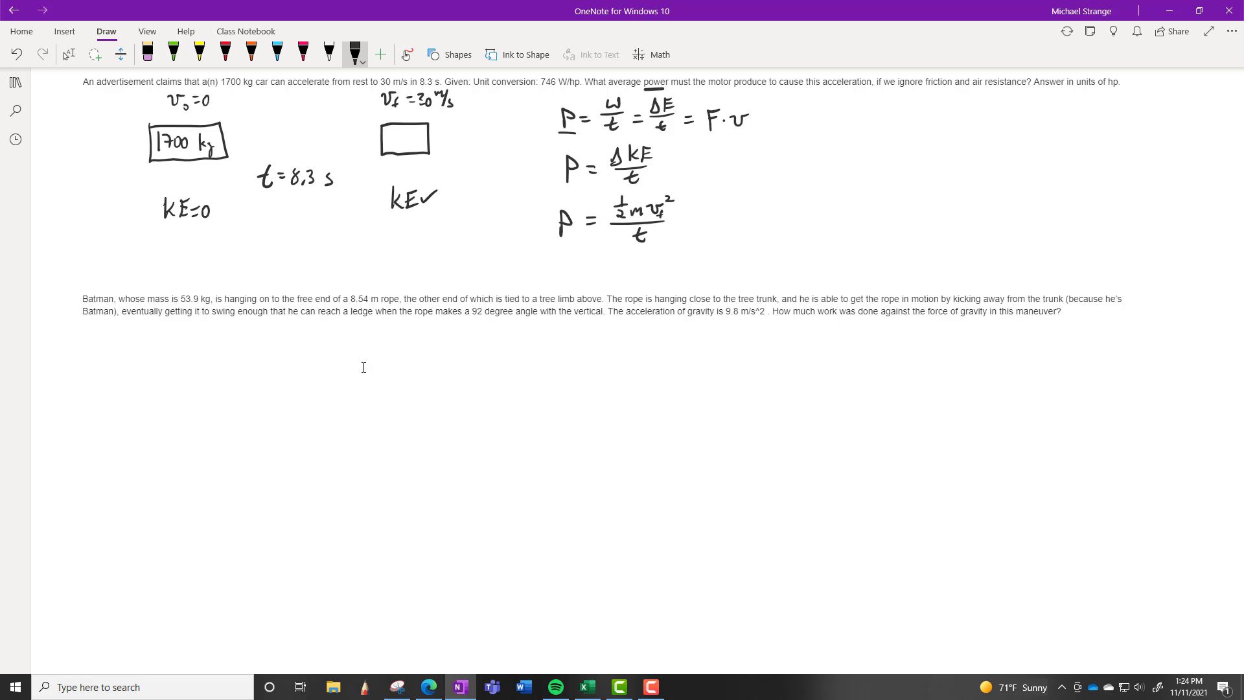
{"action": "mouse_move", "coordinate": [166, 458]}
{"action": "left_mouse_down"}
{"action": "mouse_move", "coordinate": [164, 470]}
{"action": "mouse_move", "coordinate": [174, 455]}
{"action": "left_mouse_up"}
{"action": "mouse_move", "coordinate": [178, 457]}
{"action": "left_mouse_down"}
{"action": "mouse_move", "coordinate": [211, 472]}
{"action": "mouse_move", "coordinate": [174, 437]}
{"action": "mouse_move", "coordinate": [159, 474]}
{"action": "mouse_move", "coordinate": [206, 481]}
{"action": "mouse_move", "coordinate": [216, 447]}
{"action": "mouse_move", "coordinate": [189, 391]}
{"action": "mouse_move", "coordinate": [190, 338]}
{"action": "left_mouse_up"}
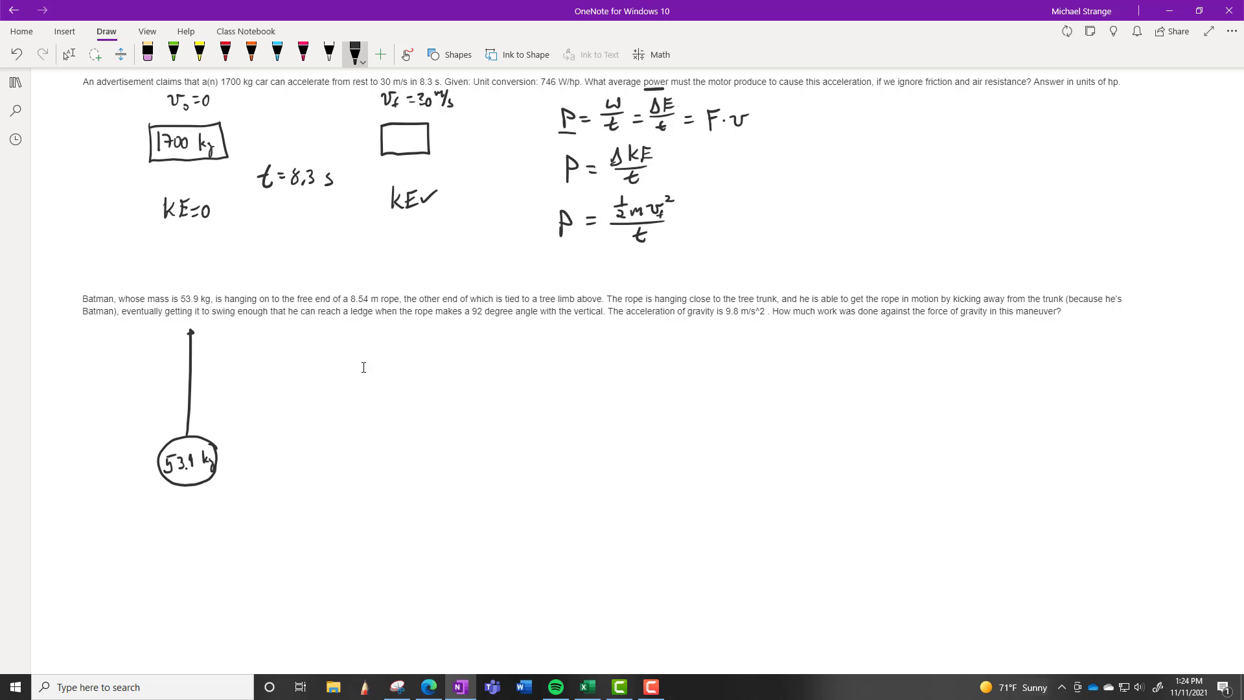
{"action": "left_click", "coordinate": [191, 331]}
{"action": "mouse_move", "coordinate": [152, 382]}
{"action": "left_mouse_down"}
{"action": "mouse_move", "coordinate": [146, 395]}
{"action": "mouse_move", "coordinate": [184, 386]}
{"action": "left_mouse_up"}
Add the tree limb, the trunk and an arrow beside Batman, then underline '92 degree'.
{"action": "left_click_drag", "start_coordinate": [128, 329], "coordinate": [221, 330]}
{"action": "left_click_drag", "start_coordinate": [136, 462], "coordinate": [152, 461]}
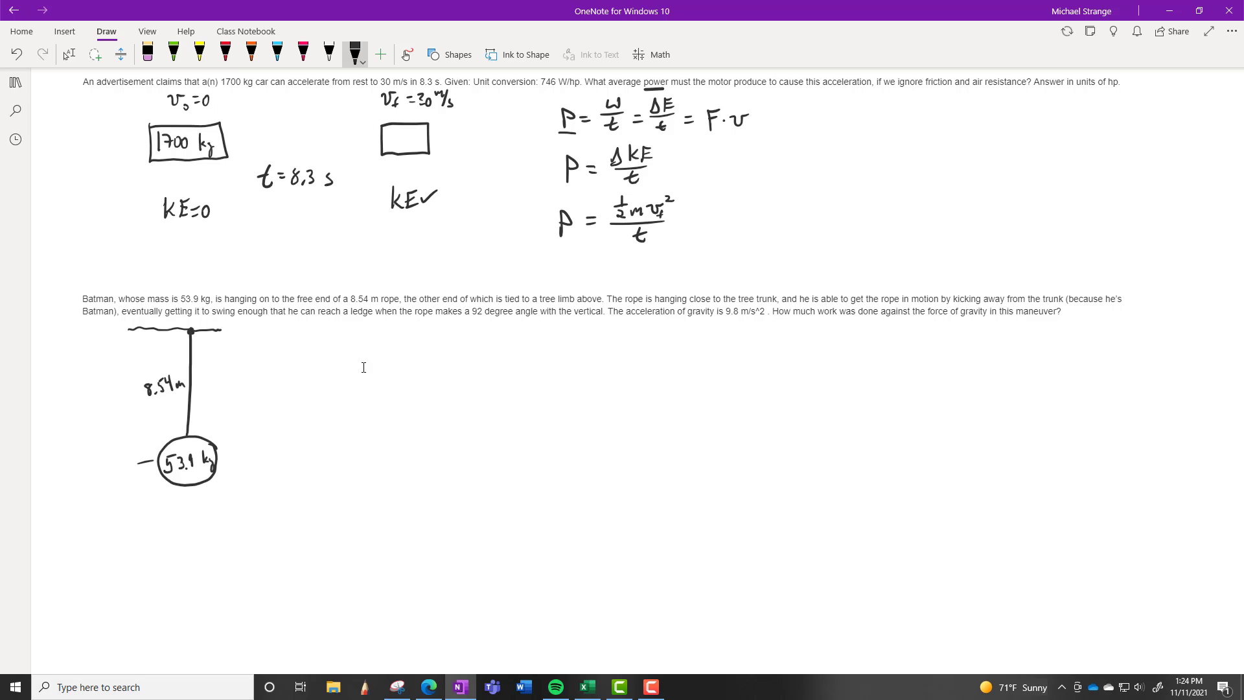
{"action": "left_click_drag", "start_coordinate": [129, 323], "coordinate": [140, 572]}
{"action": "left_click_drag", "start_coordinate": [149, 458], "coordinate": [149, 473]}
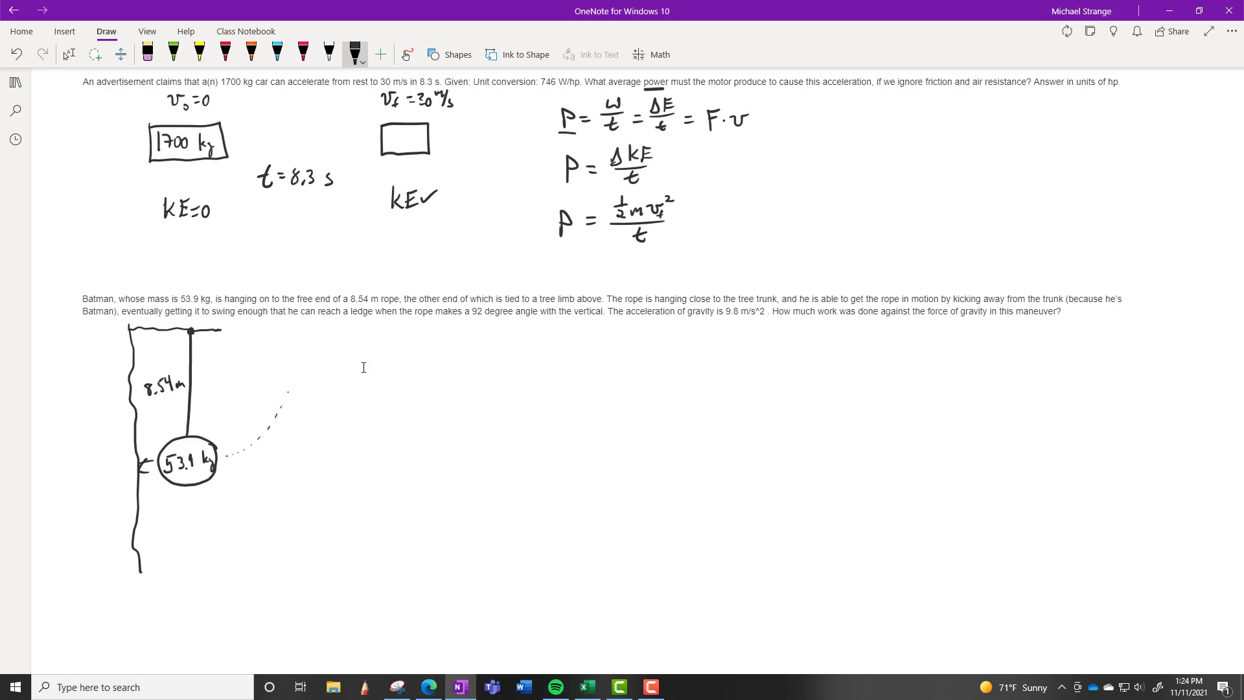
{"action": "left_click_drag", "start_coordinate": [483, 317], "coordinate": [509, 317]}
Add a red angle mark and arrow at the rope's top attachment point.
{"action": "key", "text": "alt+d"}
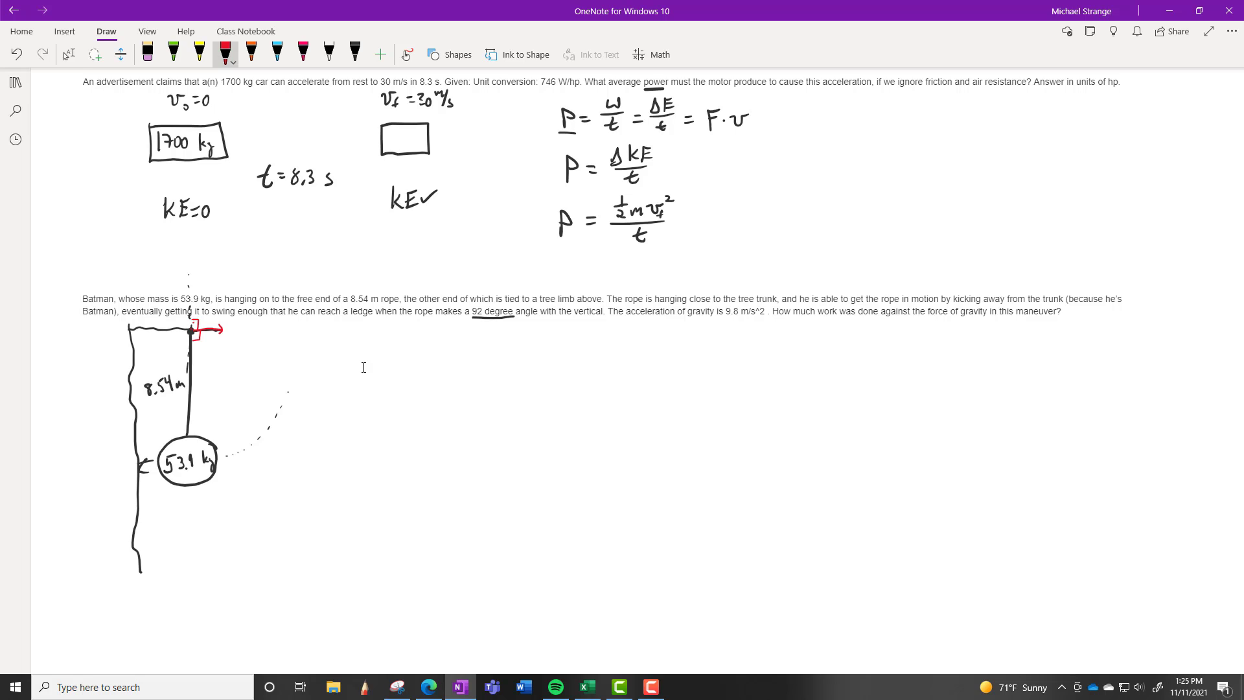
{"action": "left_click", "coordinate": [68, 54]}
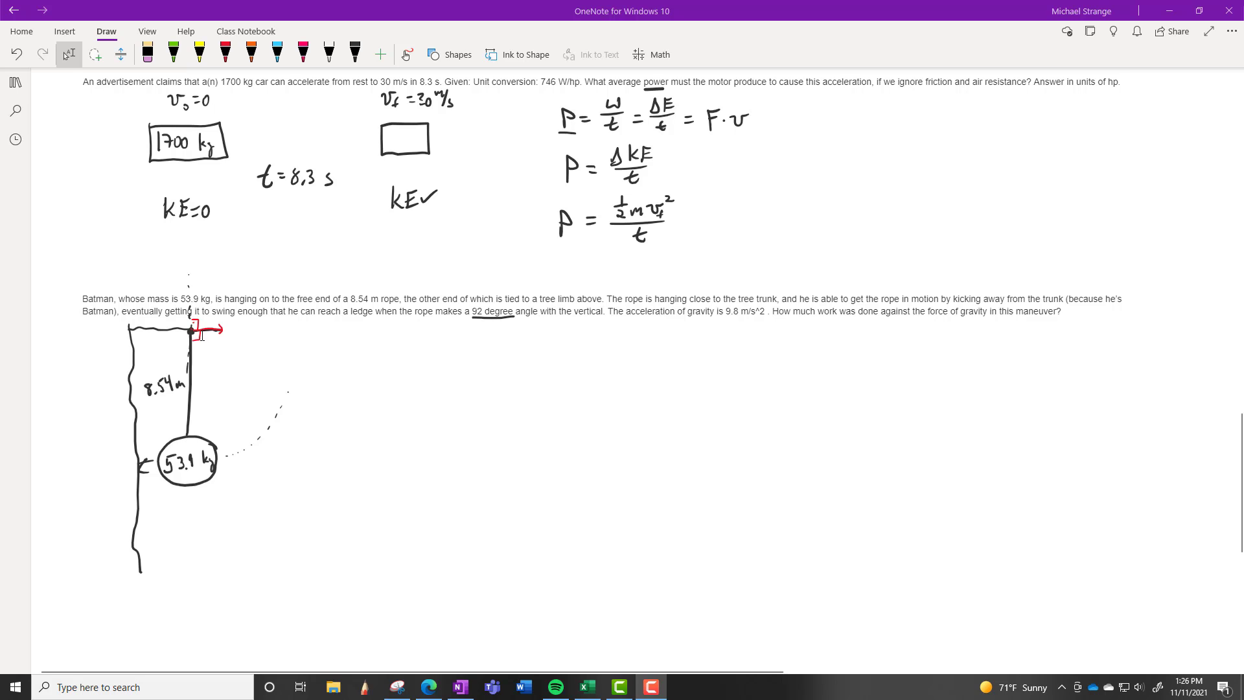
Draw the orange swung-out rope toward the ledge with its angle mark at the top.
{"action": "left_click", "coordinate": [252, 57]}
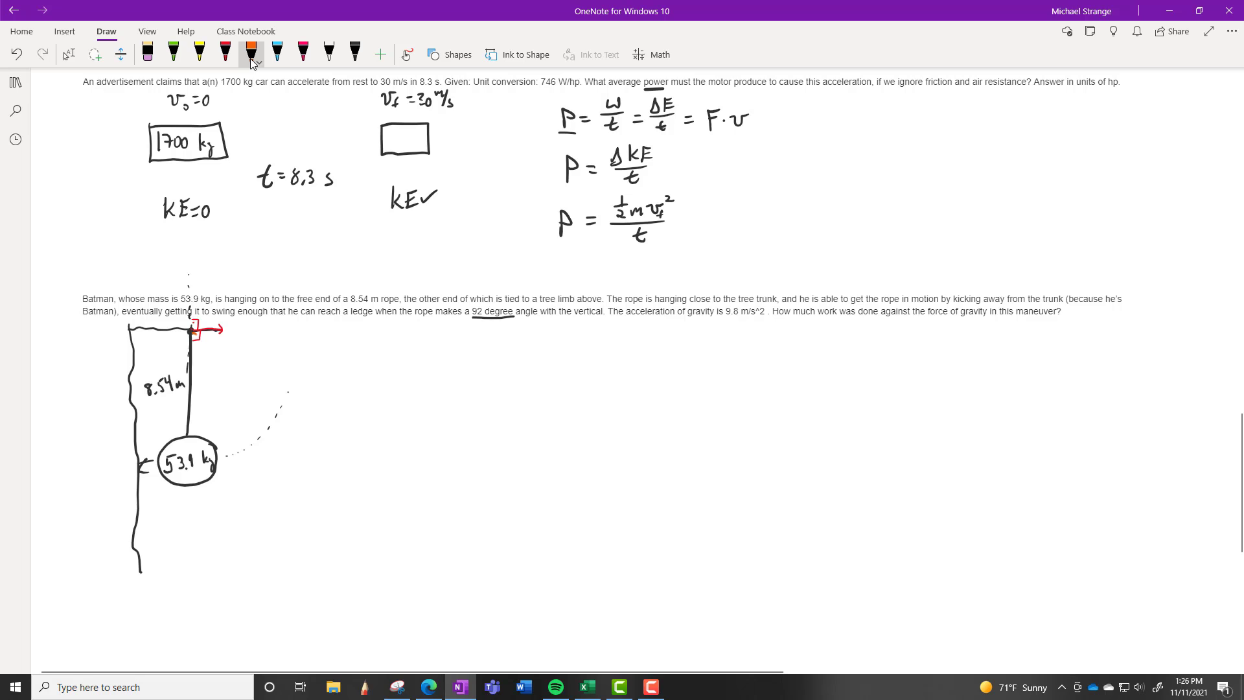
{"action": "mouse_move", "coordinate": [191, 331]}
{"action": "left_mouse_down"}
{"action": "mouse_move", "coordinate": [307, 374]}
{"action": "mouse_move", "coordinate": [297, 356]}
{"action": "left_mouse_up"}
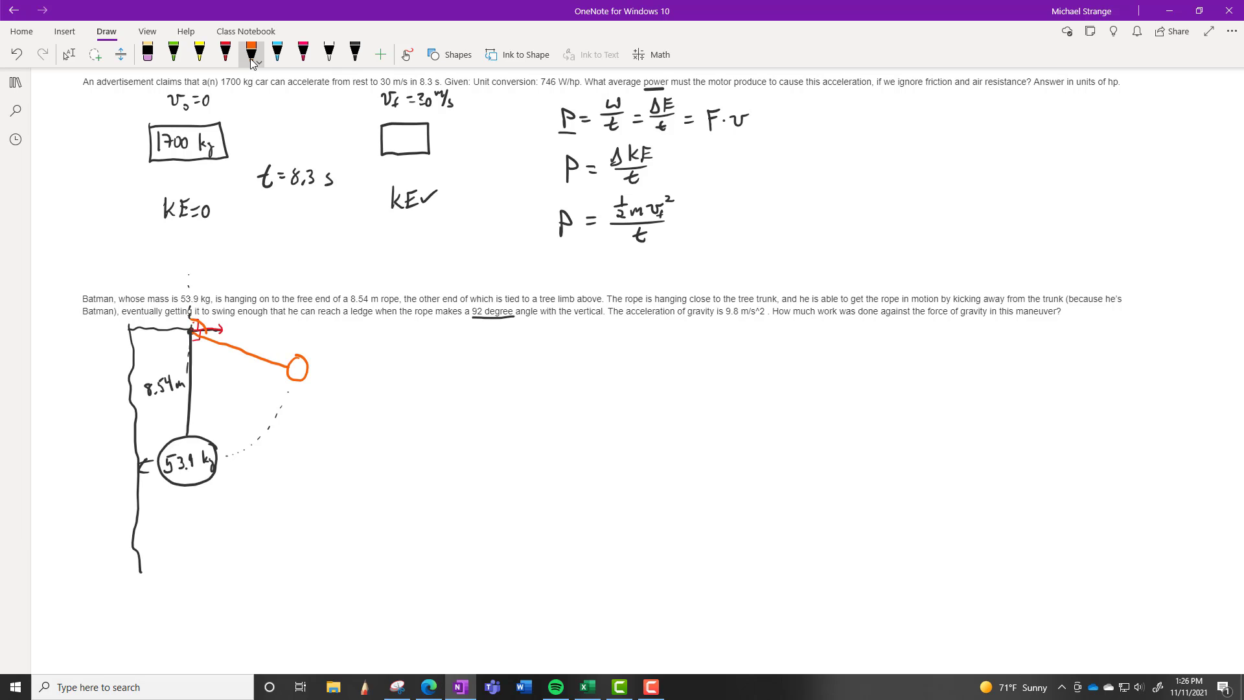
{"action": "left_click_drag", "start_coordinate": [214, 313], "coordinate": [210, 322]}
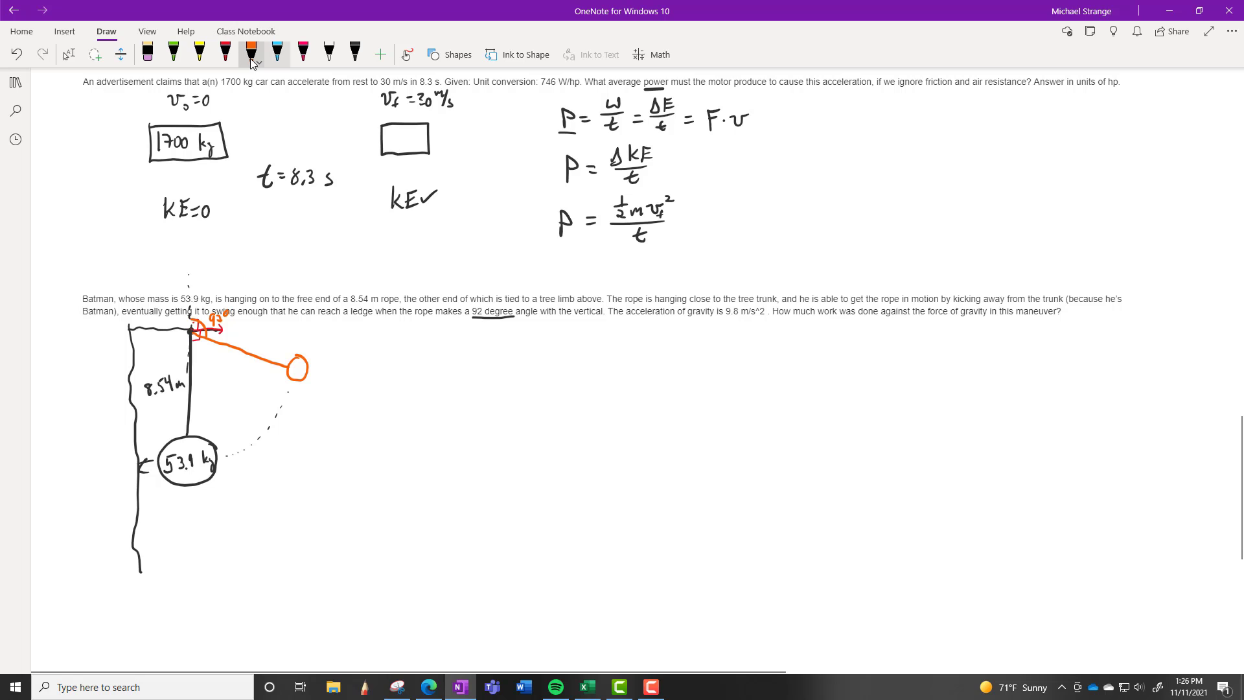
Draw a light-blue reference line and angle arc at the pivot, and underline 'force of gravity'.
{"action": "left_click", "coordinate": [277, 52]}
{"action": "left_click_drag", "start_coordinate": [193, 331], "coordinate": [306, 297]}
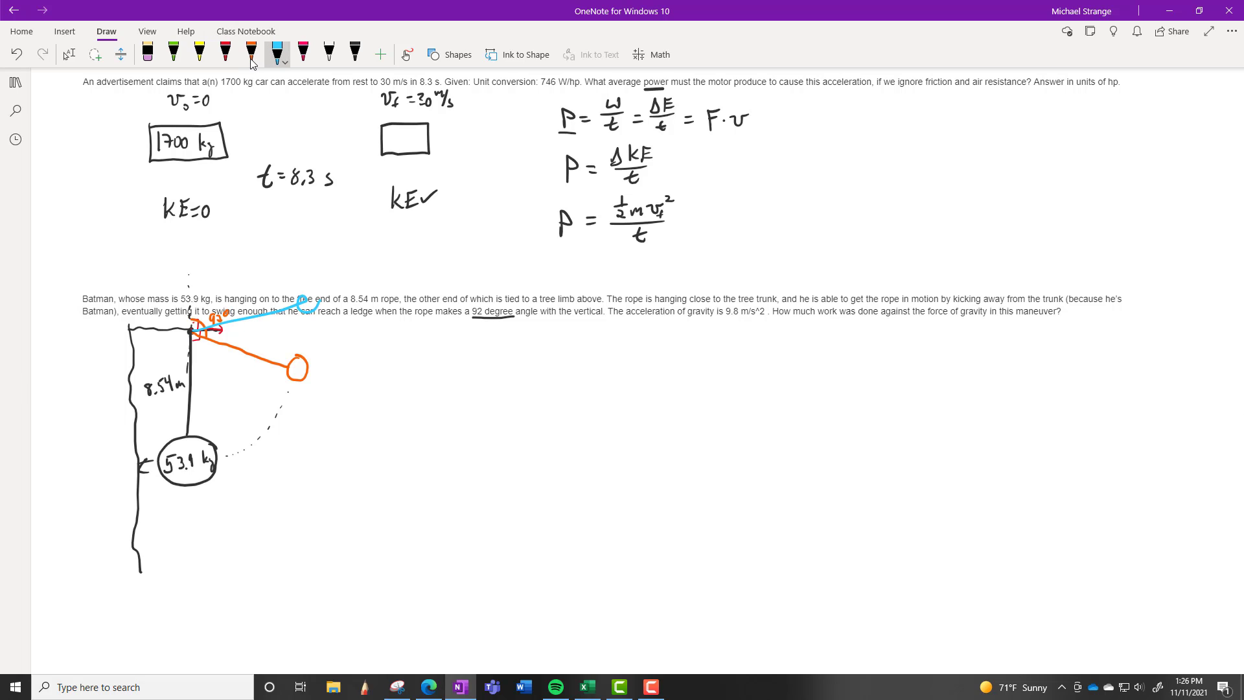
{"action": "left_click_drag", "start_coordinate": [319, 297], "coordinate": [300, 295]}
{"action": "left_click_drag", "start_coordinate": [190, 349], "coordinate": [207, 333]}
{"action": "left_click_drag", "start_coordinate": [927, 318], "coordinate": [985, 320]}
Handwrite W = ΔE and, below it, W = mgh in black right of the diagram.
{"action": "left_click", "coordinate": [355, 54]}
{"action": "left_click", "coordinate": [355, 55]}
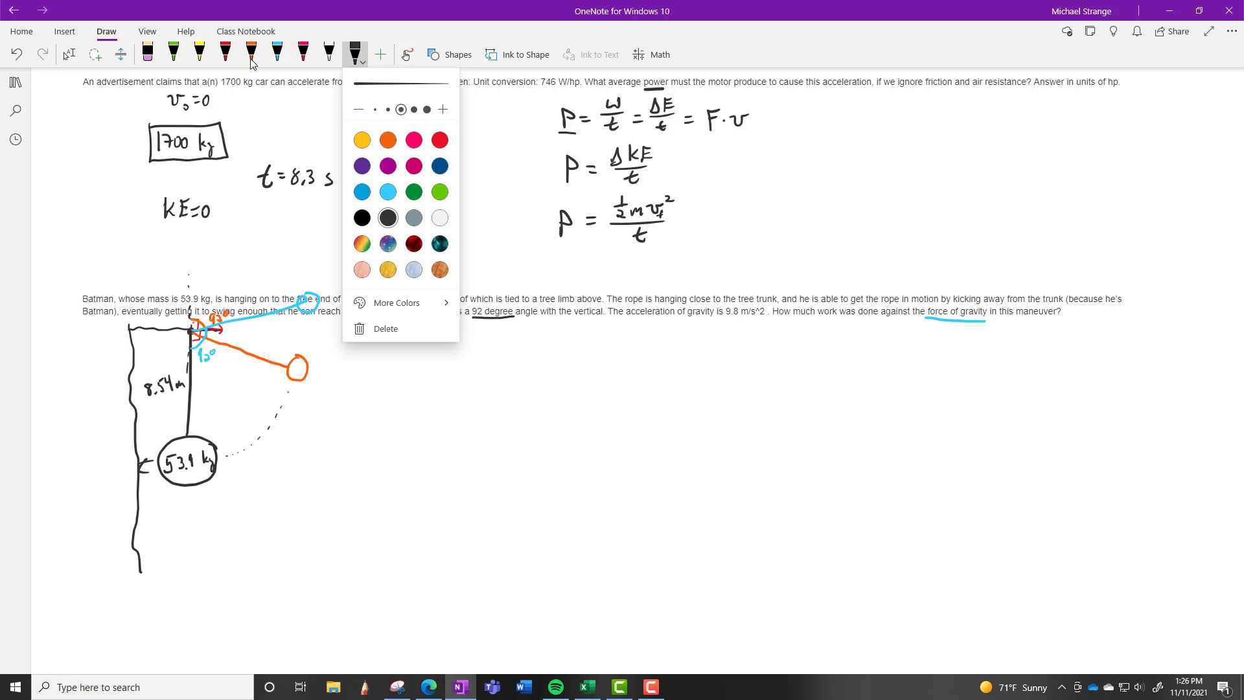
{"action": "mouse_move", "coordinate": [441, 346]}
{"action": "left_mouse_down"}
{"action": "mouse_move", "coordinate": [455, 360]}
{"action": "mouse_move", "coordinate": [462, 345]}
{"action": "left_mouse_up"}
{"action": "left_click_drag", "start_coordinate": [470, 350], "coordinate": [482, 350]}
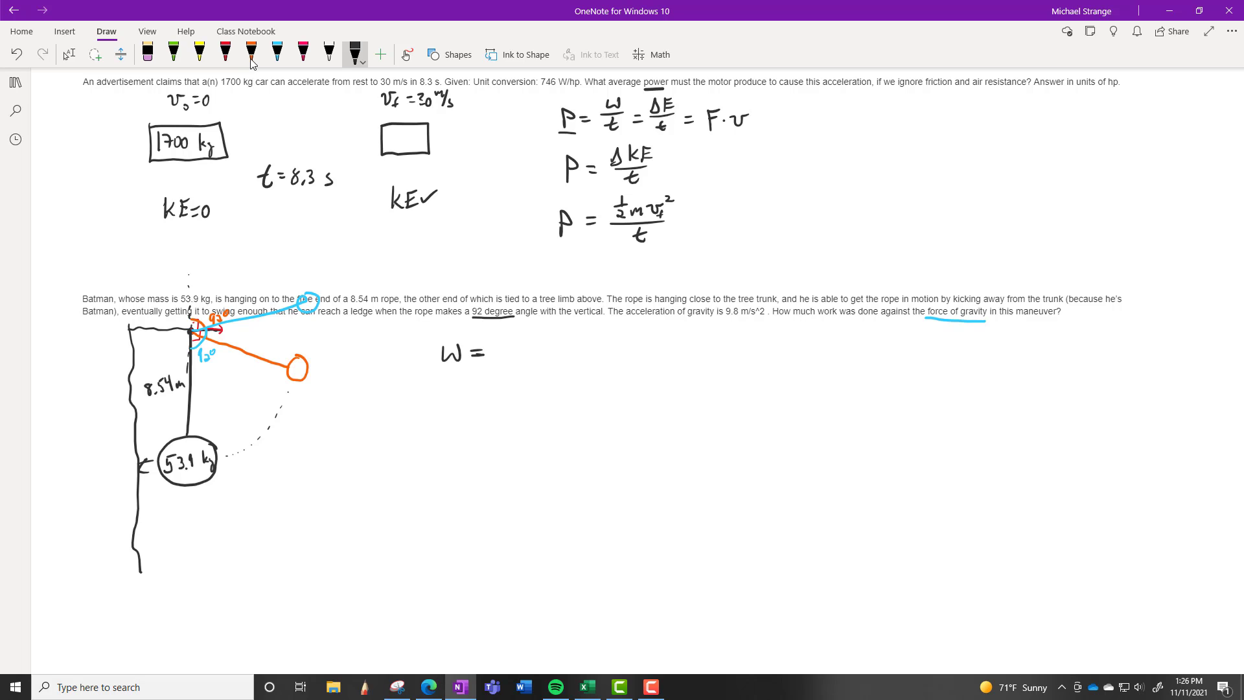
{"action": "mouse_move", "coordinate": [501, 341]}
{"action": "left_mouse_down"}
{"action": "mouse_move", "coordinate": [496, 358]}
{"action": "mouse_move", "coordinate": [522, 357]}
{"action": "left_mouse_up"}
{"action": "mouse_move", "coordinate": [447, 379]}
{"action": "left_mouse_down"}
{"action": "mouse_move", "coordinate": [449, 395]}
{"action": "mouse_move", "coordinate": [466, 378]}
{"action": "left_mouse_up"}
{"action": "mouse_move", "coordinate": [499, 393]}
{"action": "left_mouse_down"}
{"action": "mouse_move", "coordinate": [505, 384]}
{"action": "mouse_move", "coordinate": [514, 404]}
{"action": "mouse_move", "coordinate": [543, 395]}
{"action": "left_mouse_up"}
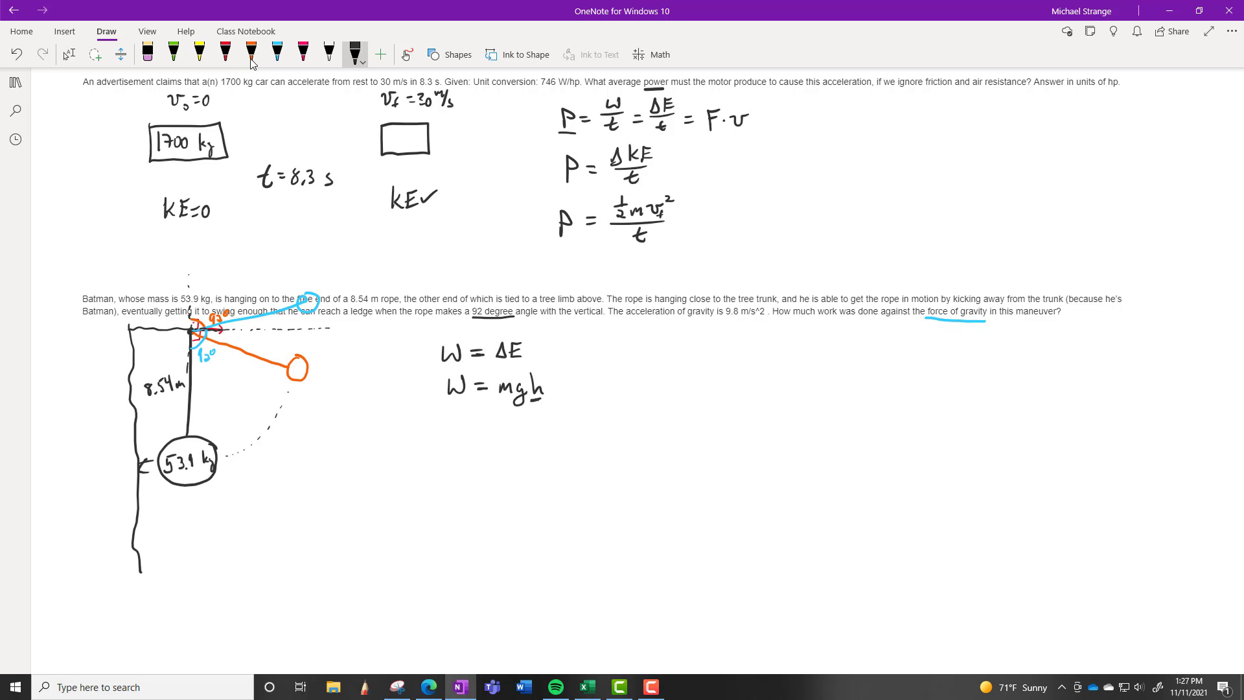
Draw a right-side bracket labelled 8.54 and a vertical height line from the ledge up to the pivot.
{"action": "mouse_move", "coordinate": [336, 328]}
{"action": "left_mouse_down"}
{"action": "mouse_move", "coordinate": [348, 329]}
{"action": "mouse_move", "coordinate": [348, 460]}
{"action": "mouse_move", "coordinate": [333, 456]}
{"action": "left_mouse_up"}
{"action": "left_click_drag", "start_coordinate": [362, 388], "coordinate": [389, 403]}
{"action": "left_click", "coordinate": [367, 400]}
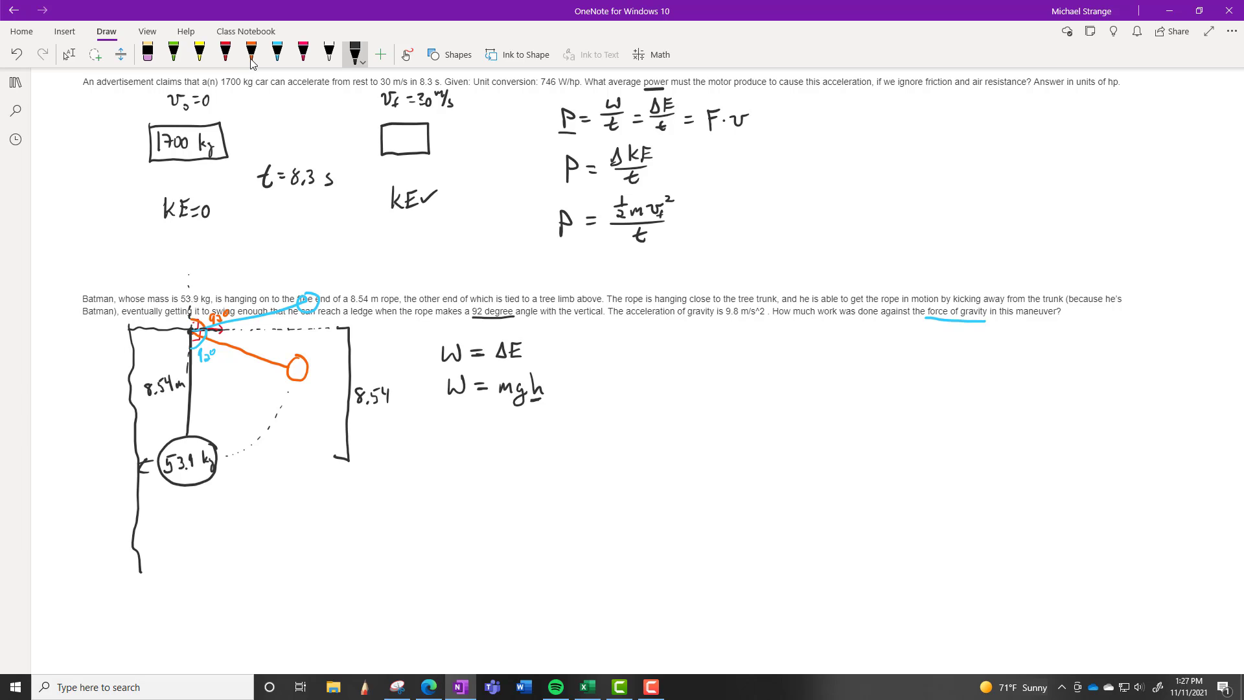
{"action": "left_click_drag", "start_coordinate": [289, 328], "coordinate": [288, 368]}
{"action": "left_click_drag", "start_coordinate": [290, 326], "coordinate": [289, 310]}
Add the degree mark beside the 2 at the pivot to read 2°, then leave inking.
{"action": "left_click", "coordinate": [67, 56]}
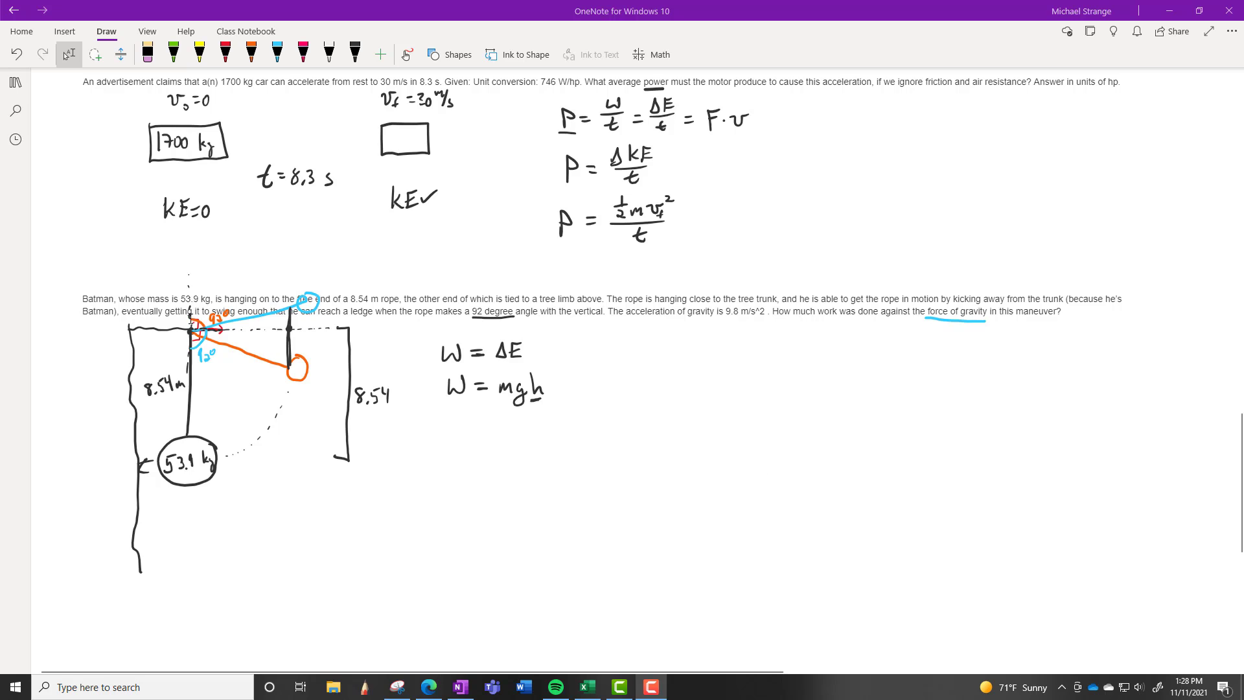
{"action": "left_click", "coordinate": [355, 55]}
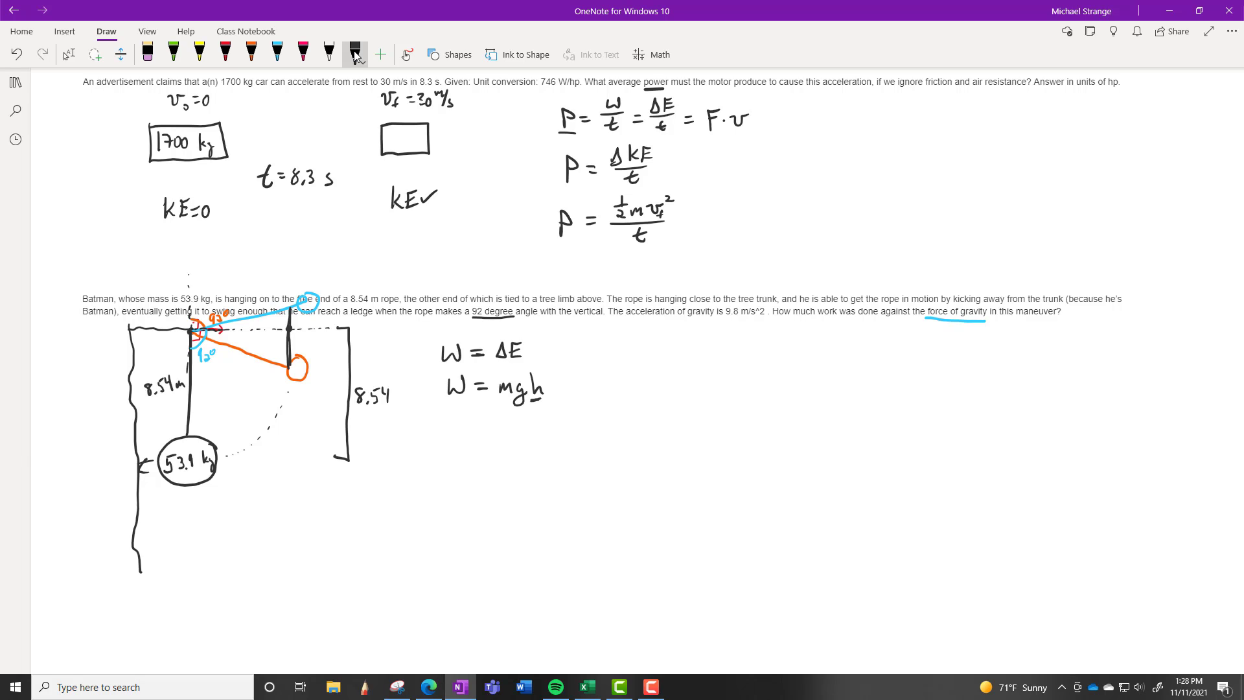
{"action": "left_click_drag", "start_coordinate": [220, 332], "coordinate": [233, 338]}
{"action": "key", "text": "Escape"}
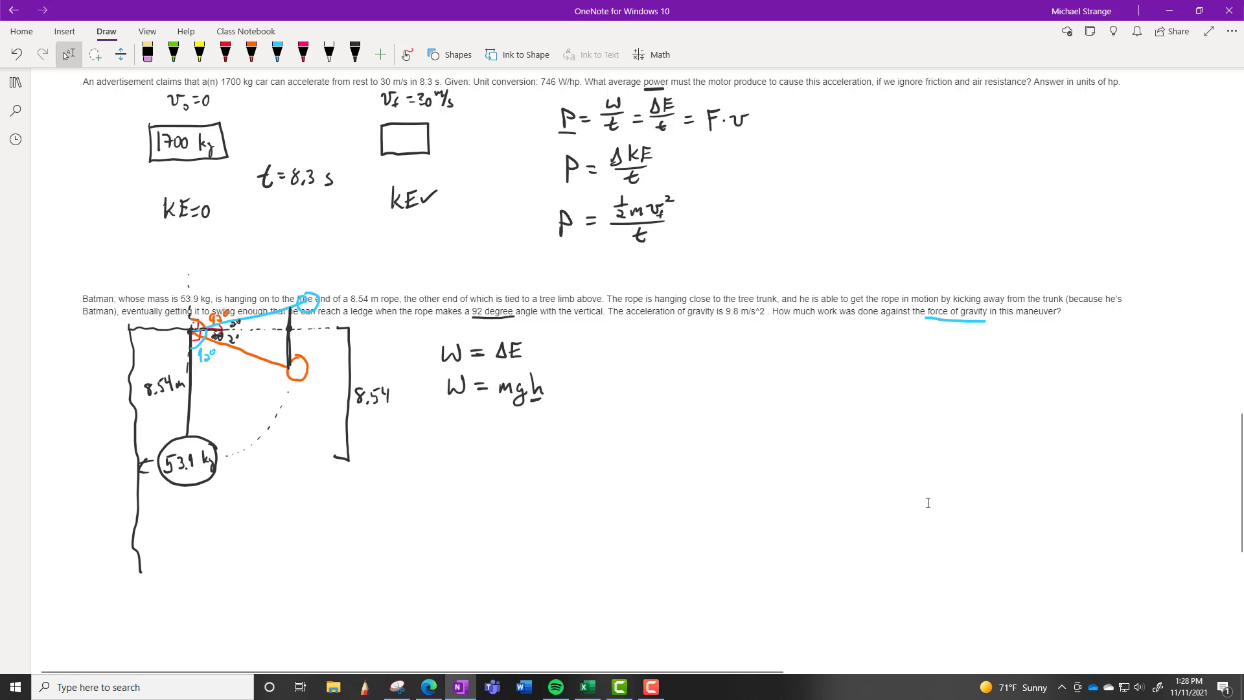
Draw an arrow pointing at F·v in the marine power equation.
{"action": "scroll", "coordinate": [927, 502], "scroll_direction": "up", "scroll_amount": 3}
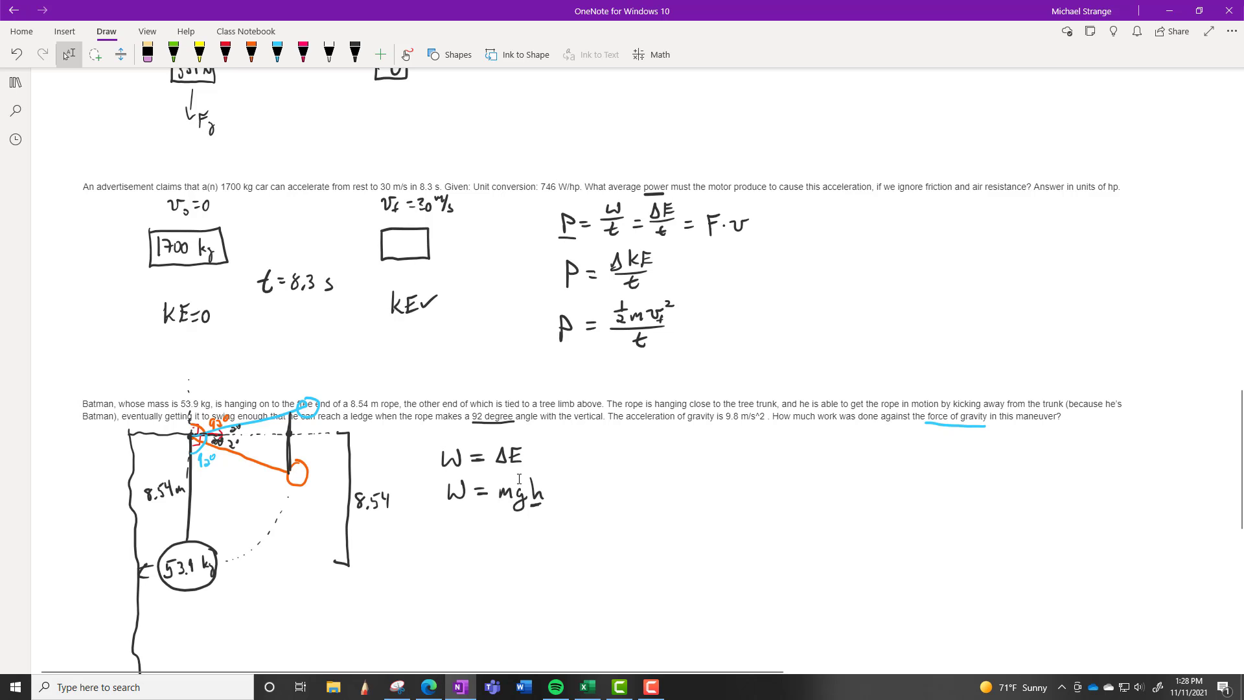
{"action": "scroll", "coordinate": [520, 479], "scroll_direction": "up", "scroll_amount": 12}
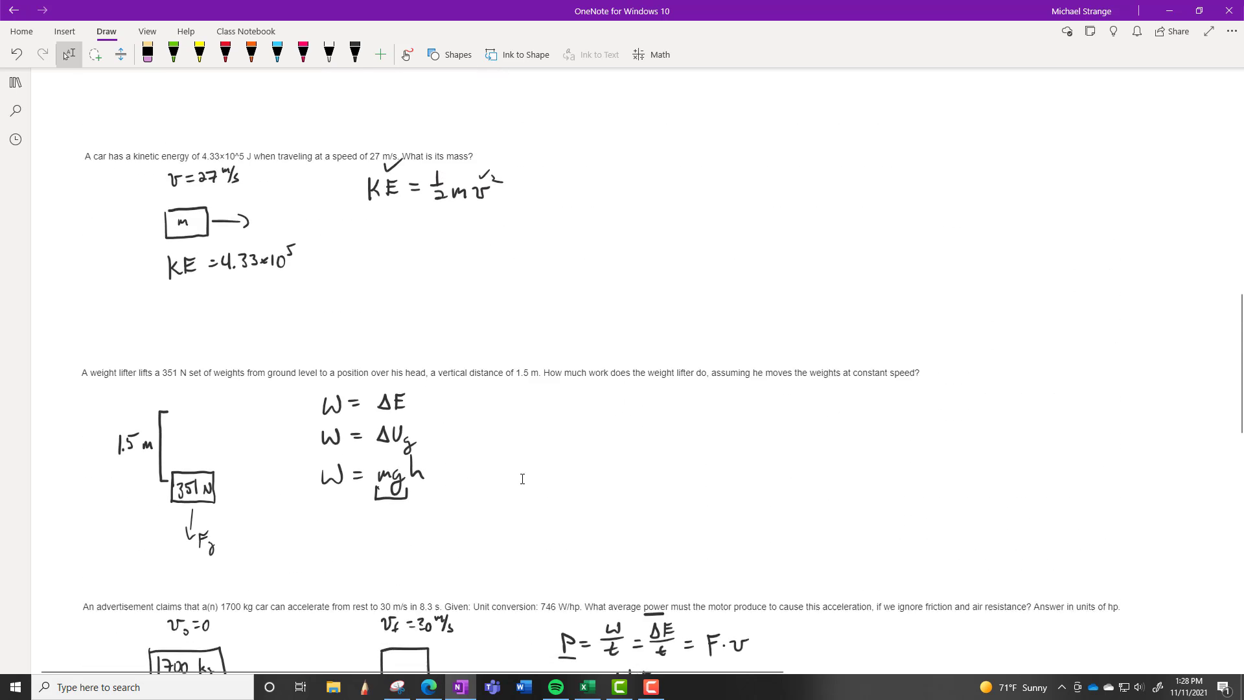
{"action": "scroll", "coordinate": [523, 478], "scroll_direction": "up", "scroll_amount": 18}
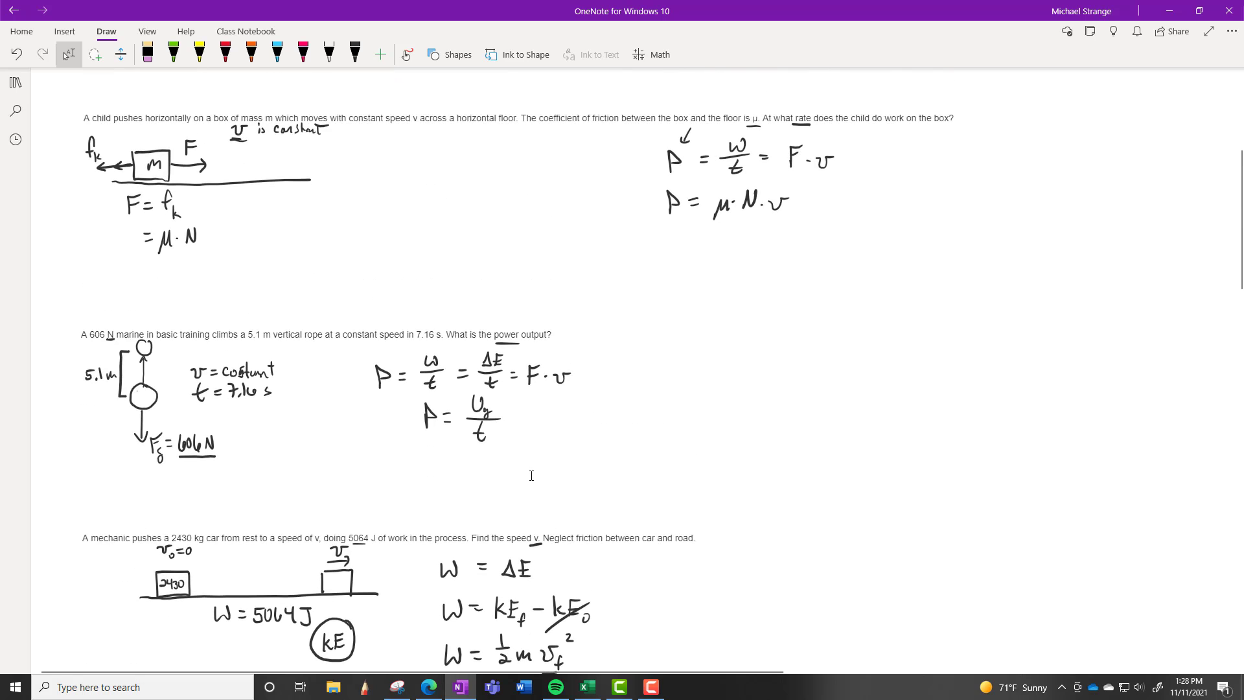
{"action": "scroll", "coordinate": [531, 476], "scroll_direction": "up", "scroll_amount": 3}
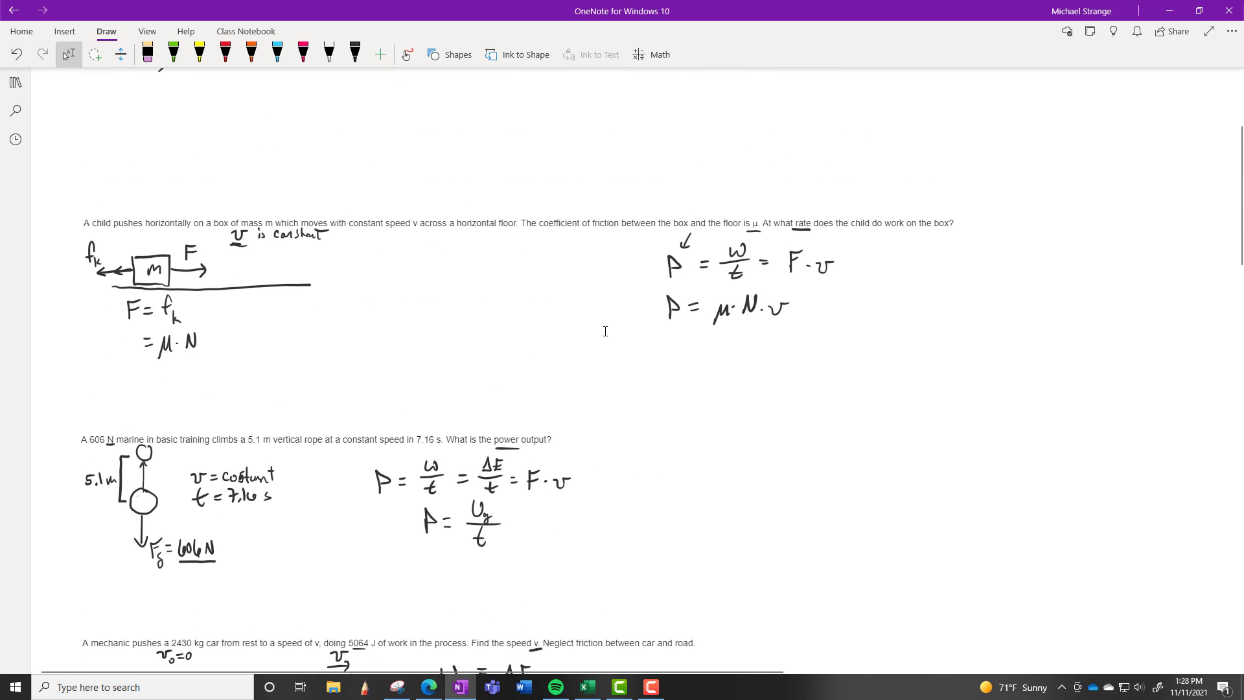
{"action": "scroll", "coordinate": [619, 328], "scroll_direction": "down", "scroll_amount": 6}
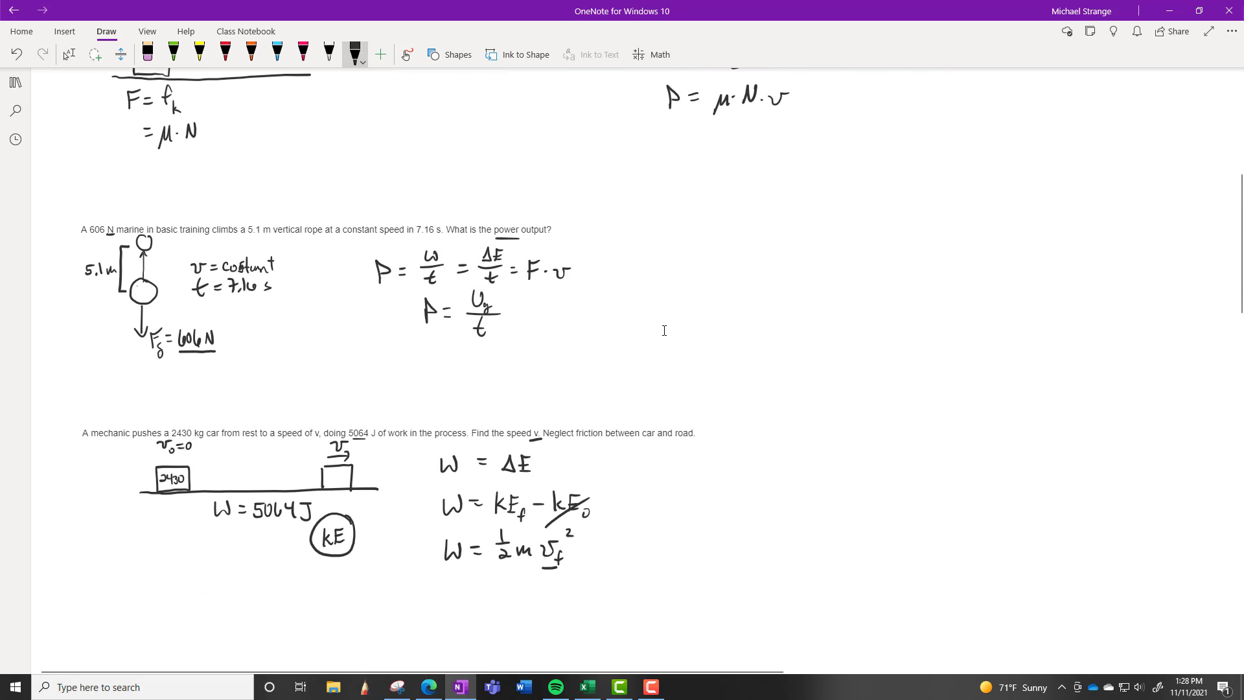
{"action": "mouse_move", "coordinate": [611, 255]}
{"action": "left_mouse_down"}
{"action": "mouse_move", "coordinate": [584, 267]}
{"action": "mouse_move", "coordinate": [596, 273]}
{"action": "left_mouse_up"}
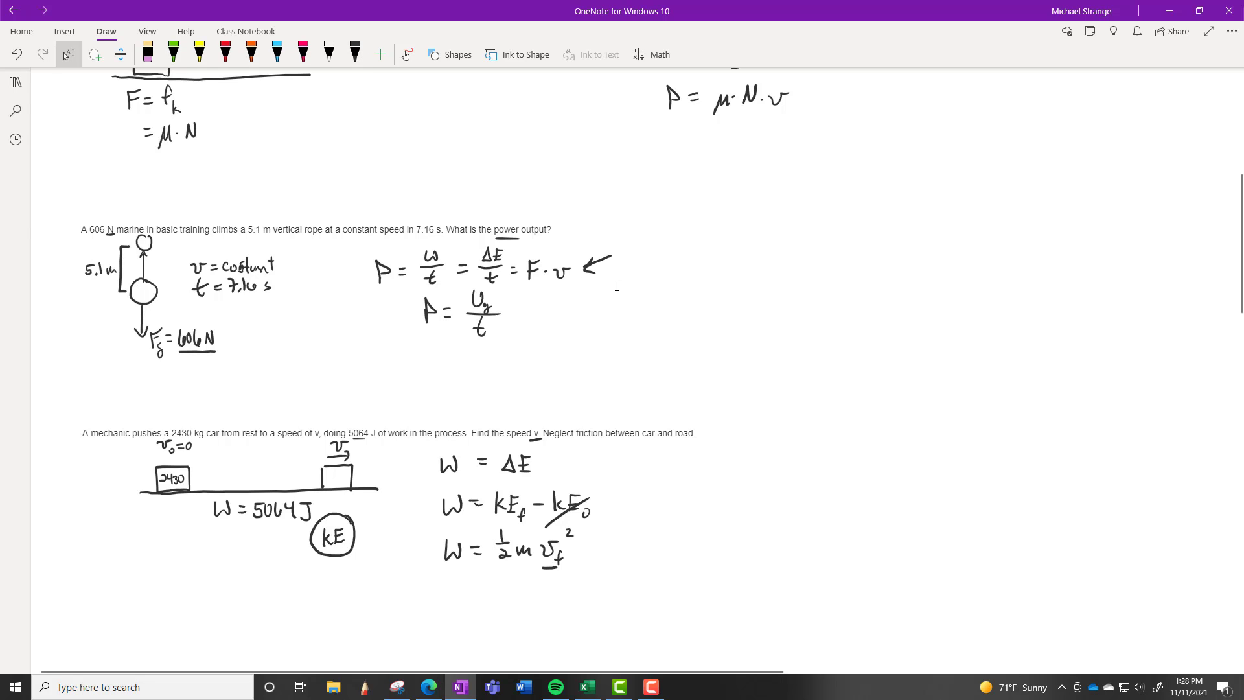
Underline v and KE in the car's KE = ½mv² formula.
{"action": "scroll", "coordinate": [638, 280], "scroll_direction": "down", "scroll_amount": 5}
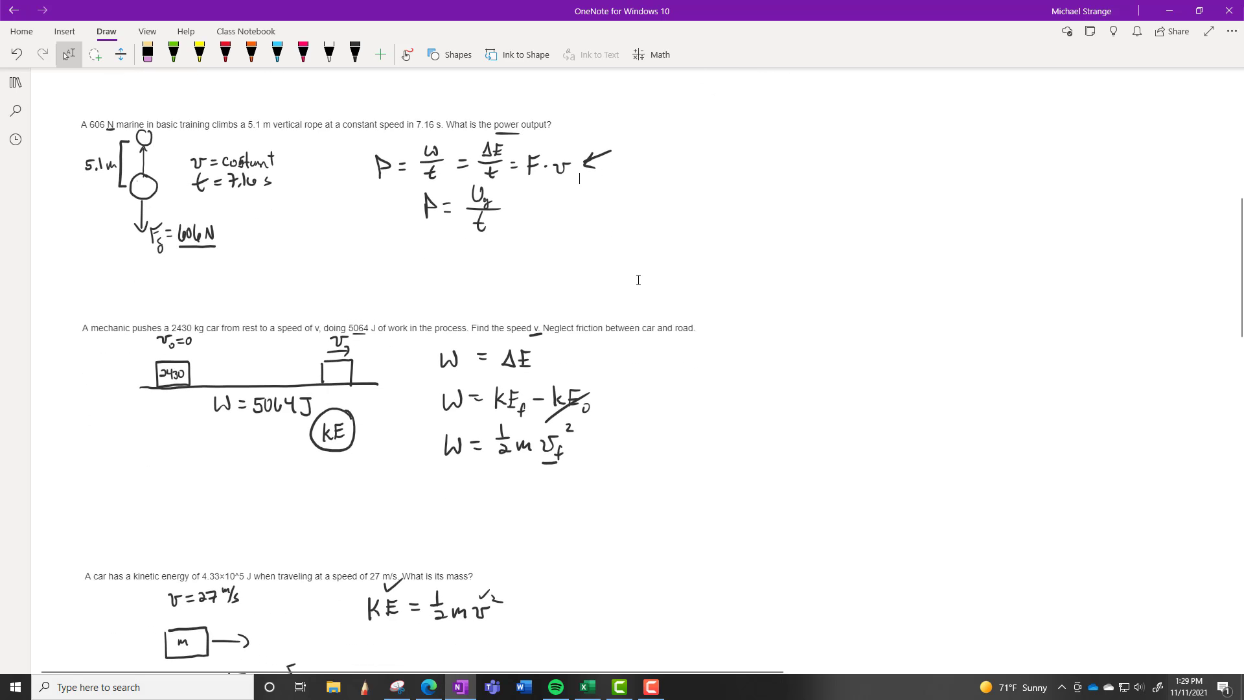
{"action": "scroll", "coordinate": [638, 280], "scroll_direction": "down", "scroll_amount": 1}
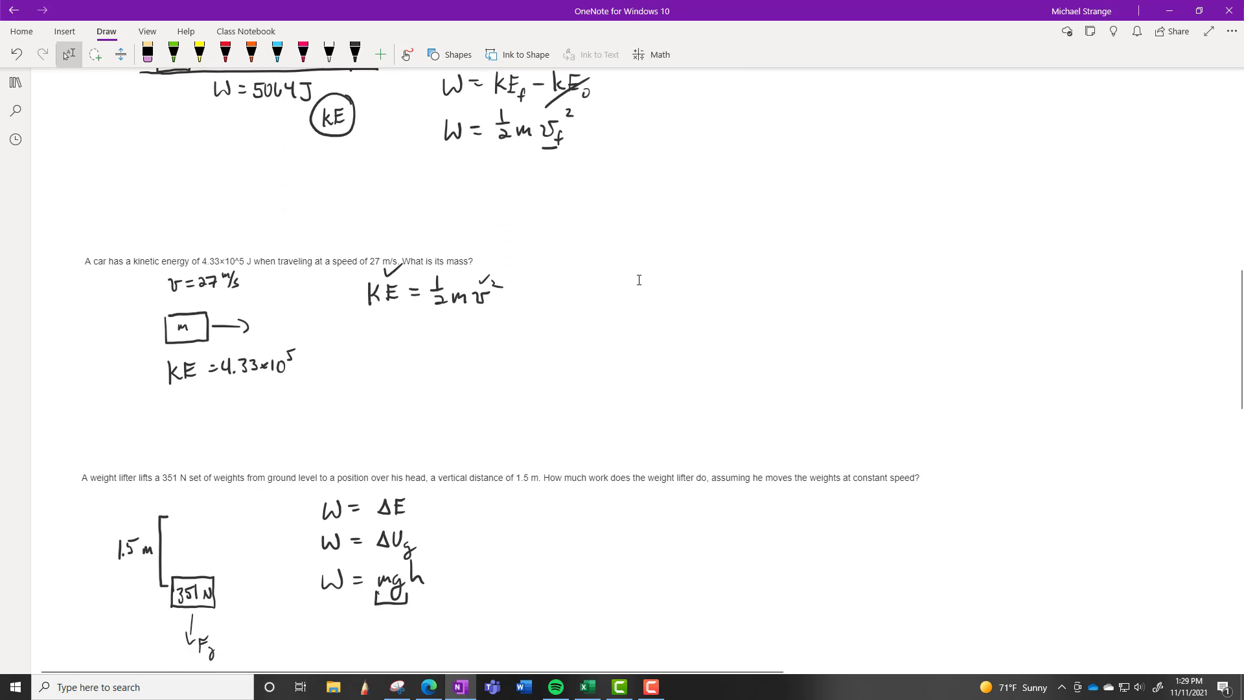
{"action": "left_click_drag", "start_coordinate": [475, 309], "coordinate": [487, 307]}
{"action": "left_click_drag", "start_coordinate": [376, 309], "coordinate": [398, 304]}
{"action": "scroll", "coordinate": [549, 330], "scroll_direction": "down", "scroll_amount": 6}
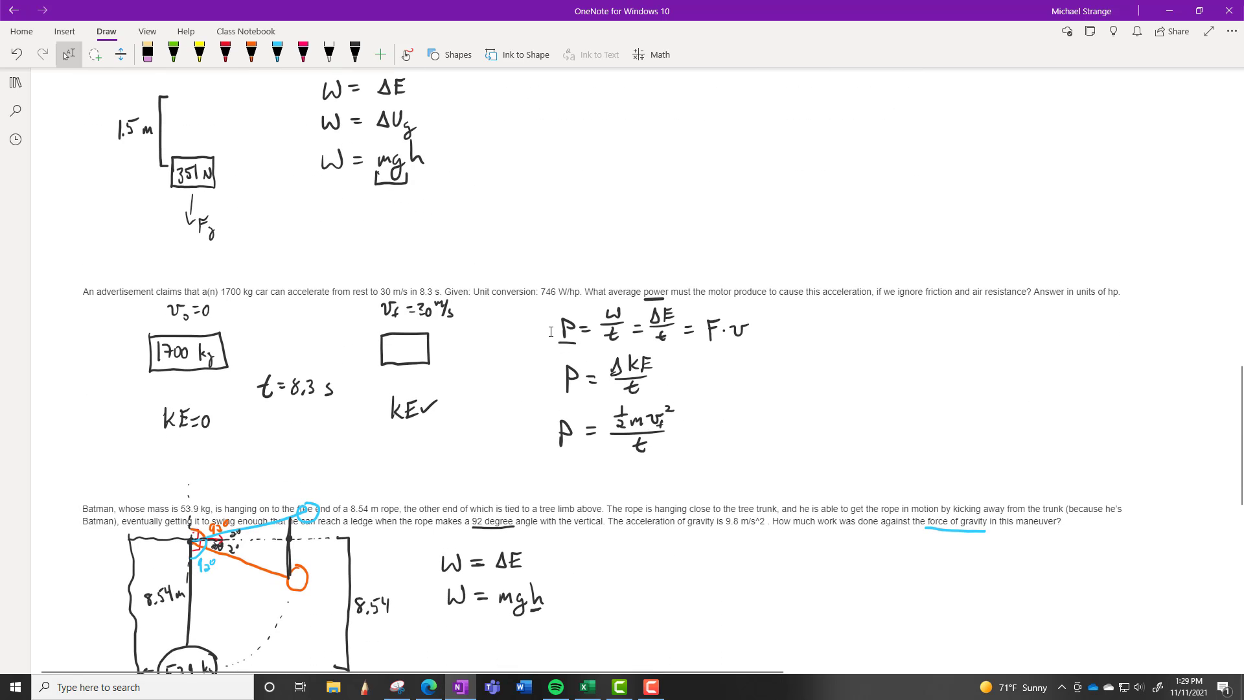
{"action": "scroll", "coordinate": [699, 420], "scroll_direction": "up", "scroll_amount": 15}
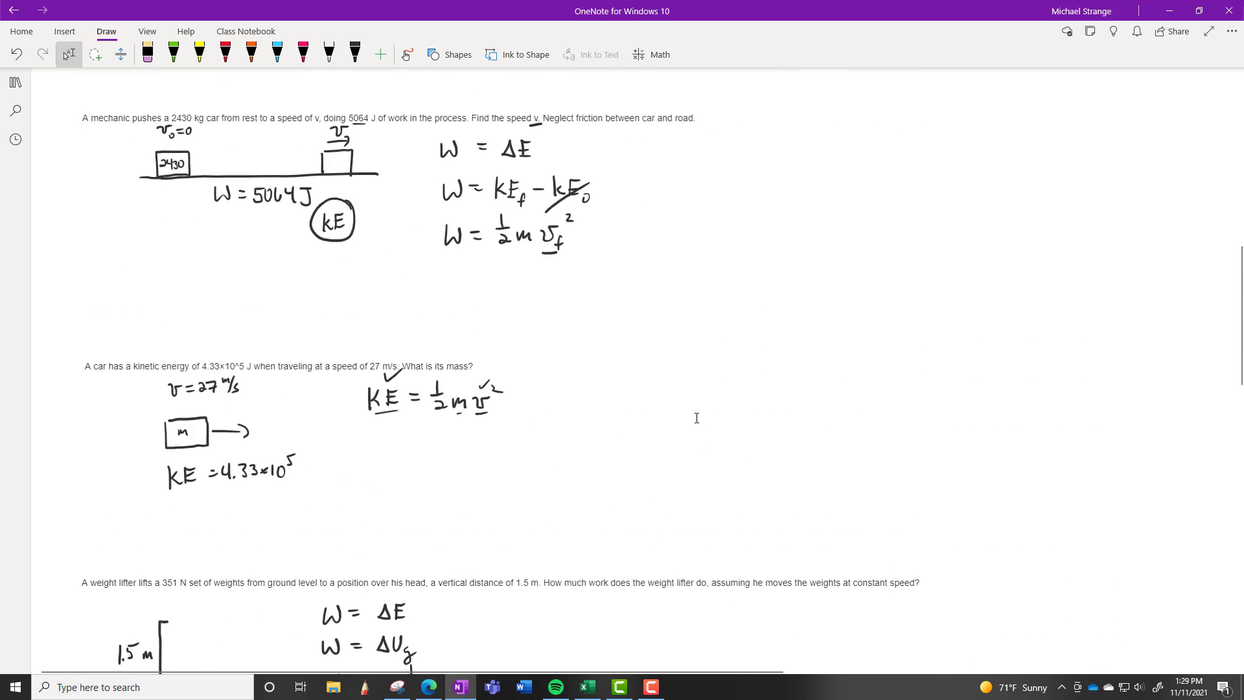
{"action": "scroll", "coordinate": [696, 418], "scroll_direction": "up", "scroll_amount": 2}
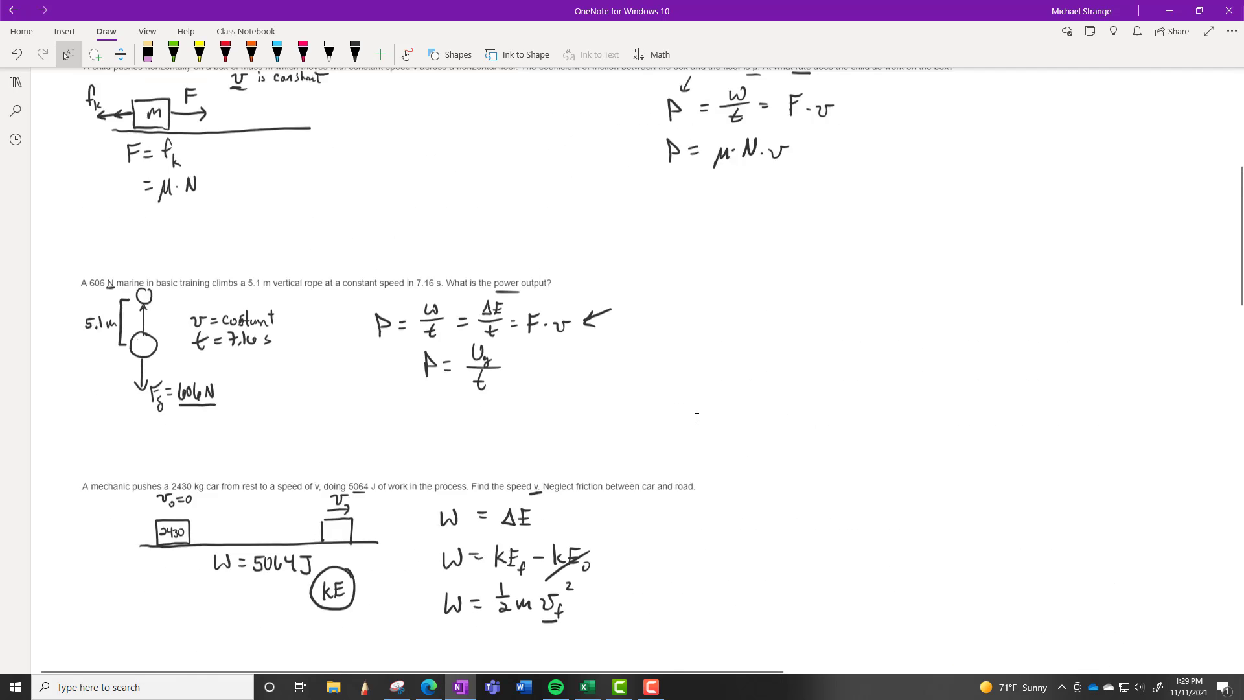
{"action": "scroll", "coordinate": [696, 418], "scroll_direction": "down", "scroll_amount": 8}
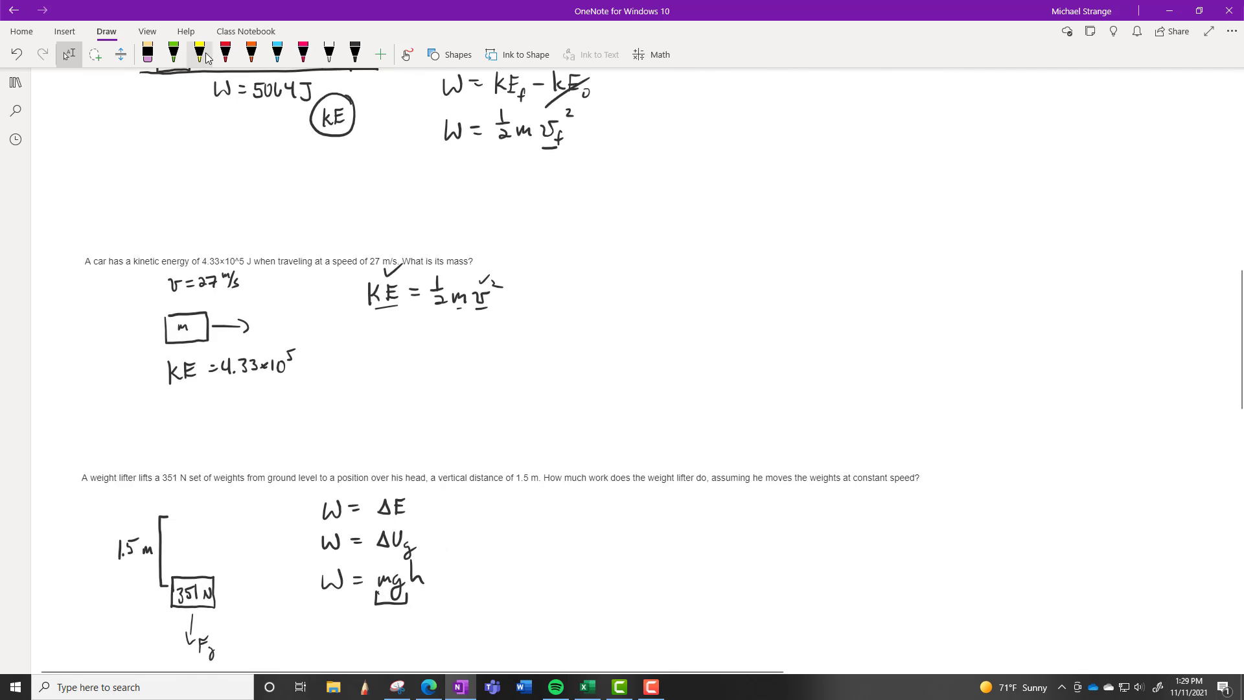